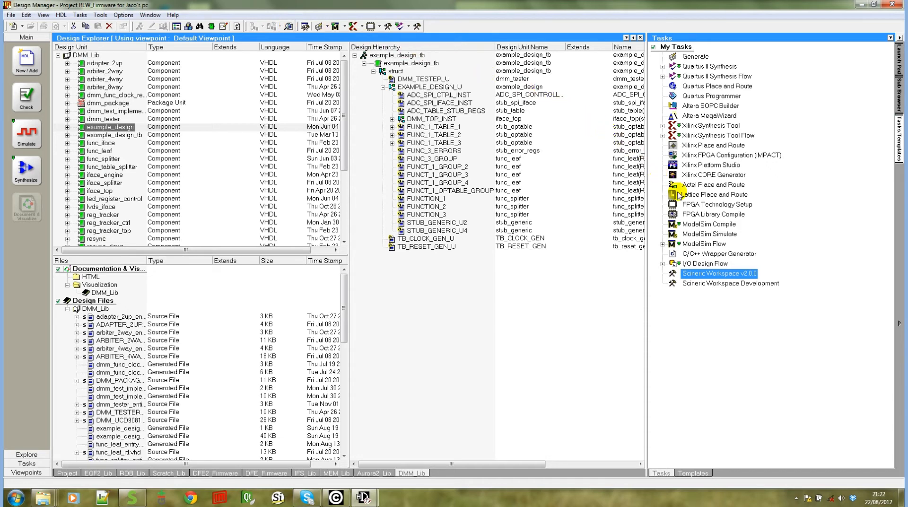
# - Review the Scineric Workspace v2.0.0 tool task's properties, including its command, arguments and initial directory
pyautogui.rightClick(710, 273)
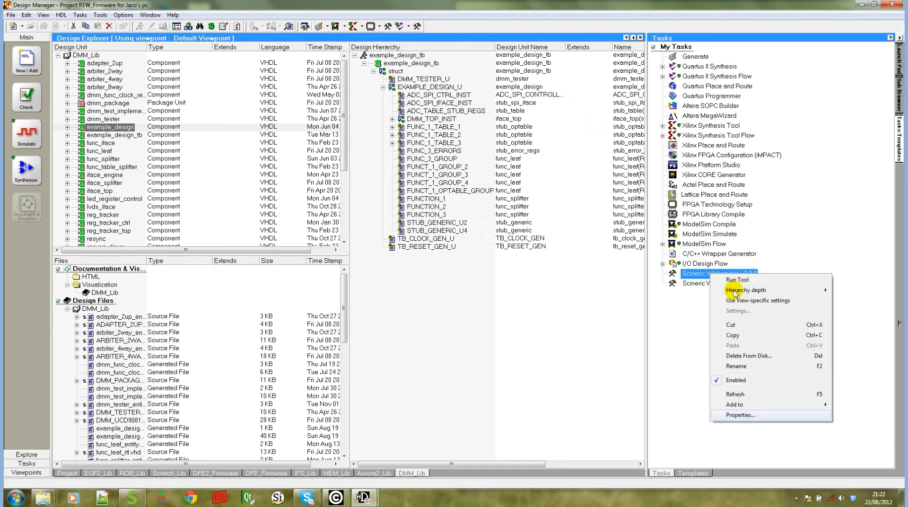
pyautogui.click(759, 415)
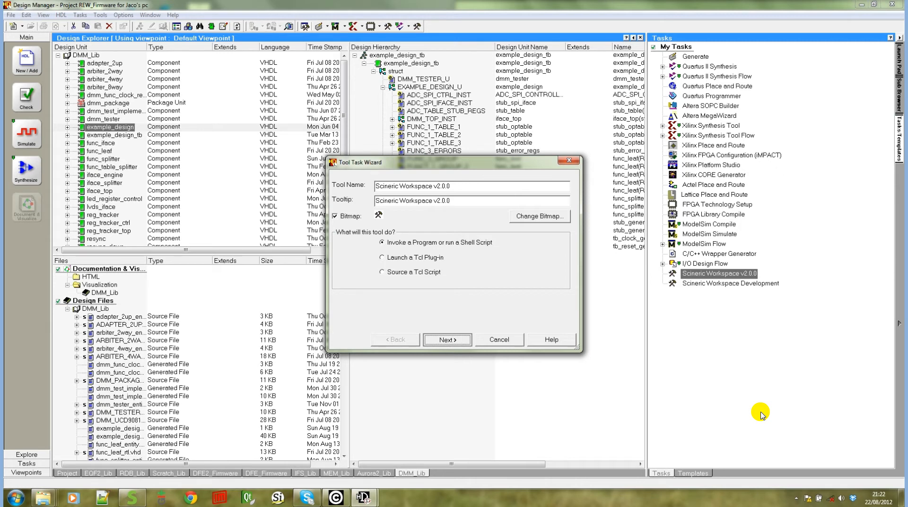
pyautogui.click(448, 340)
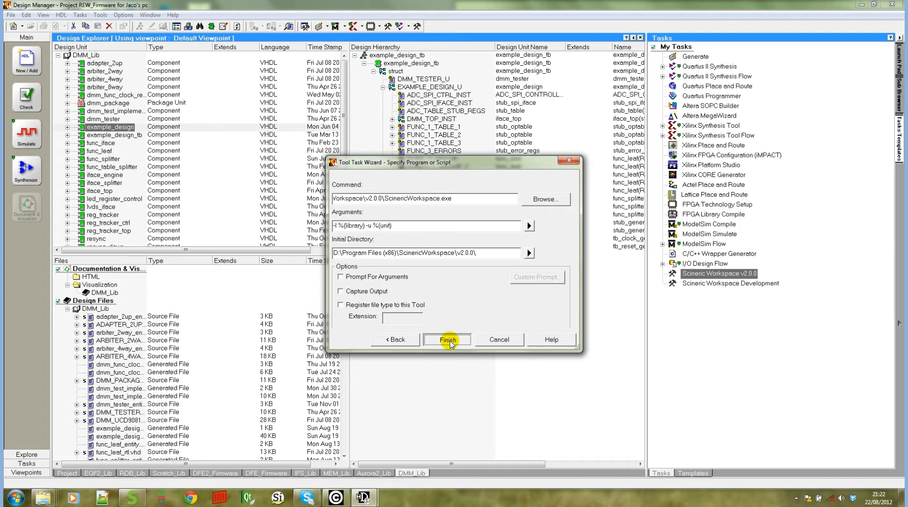
pyautogui.click(448, 340)
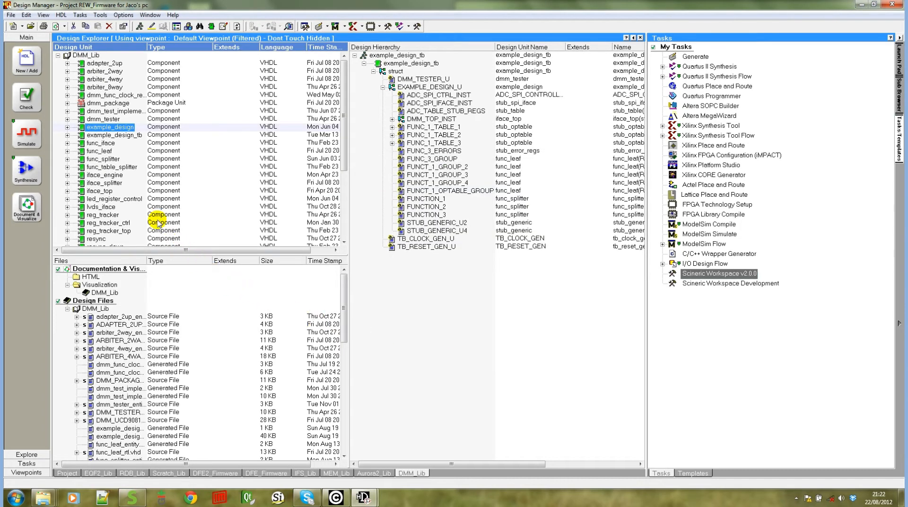
# - Open the example_design block diagram and run the Xilinx Synthesis Tool Flow, producing only a script file for batch run
pyautogui.doubleClick(116, 127)
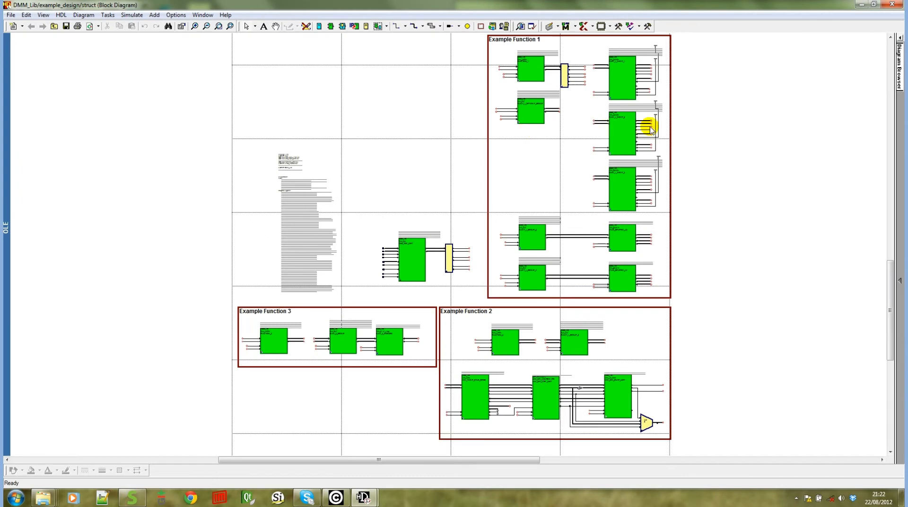
pyautogui.click(773, 124)
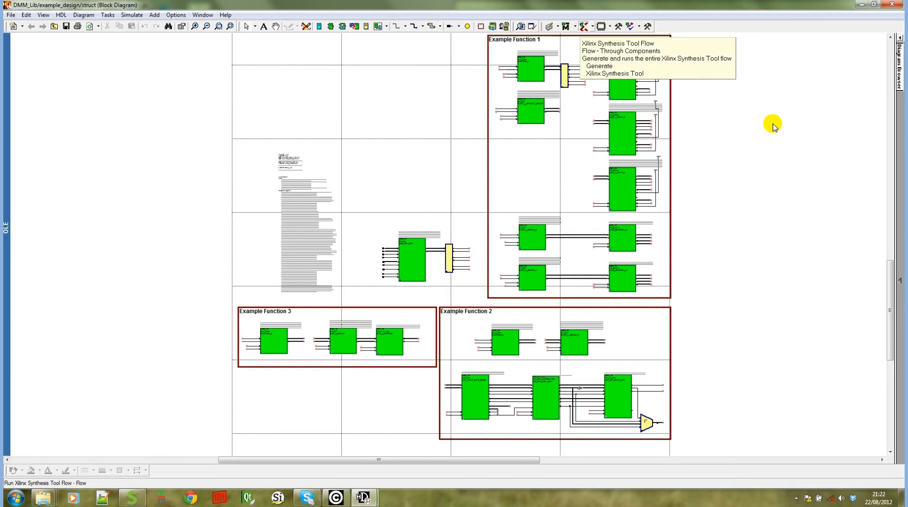
pyautogui.click(583, 27)
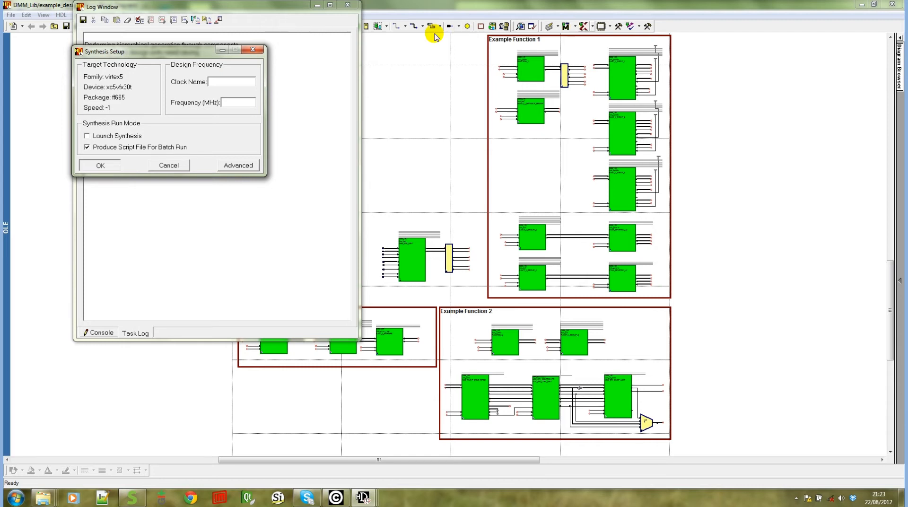
pyautogui.click(115, 168)
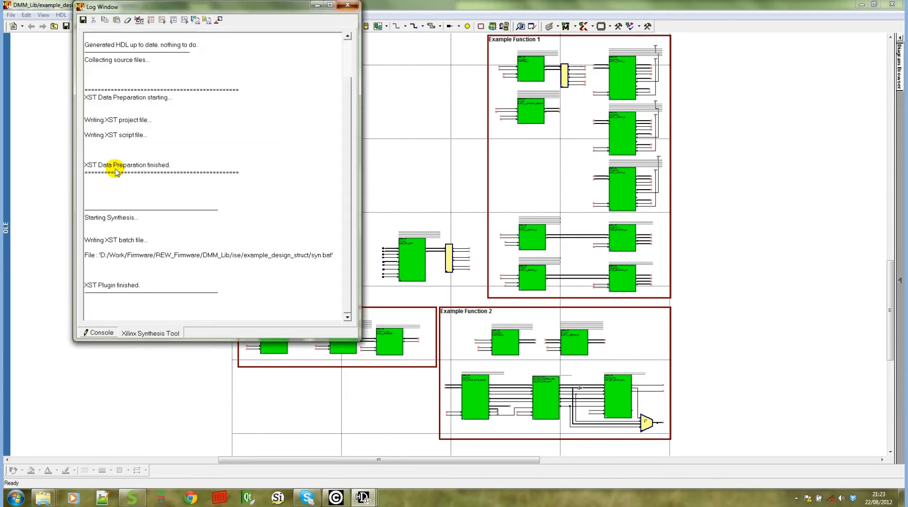
pyautogui.click(347, 6)
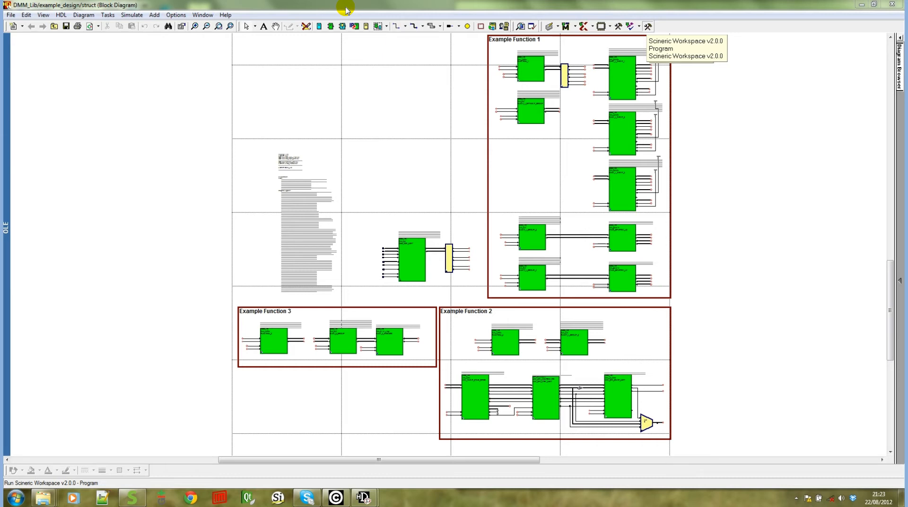
# - Launch Scineric Workspace v2.0.0 from the diagram and import example_design without a project into CSIR global, version 0, for virtex5
pyautogui.click(648, 26)
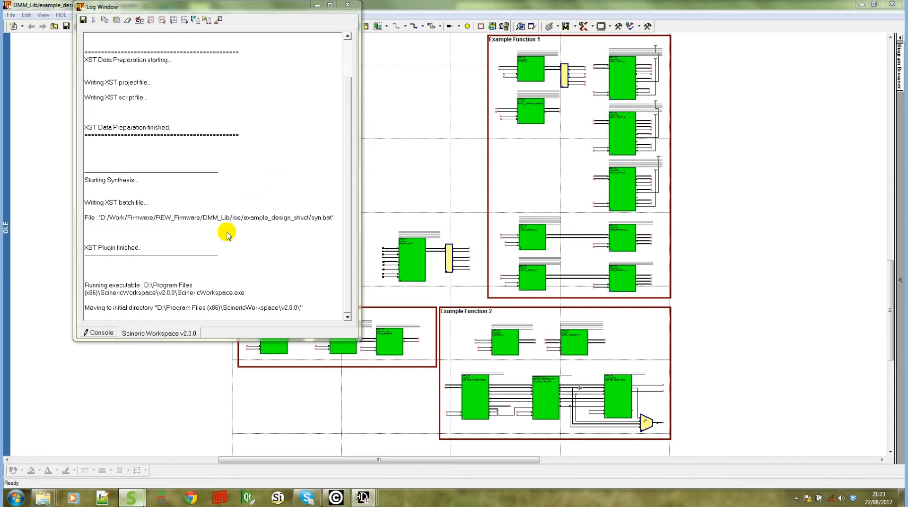
pyautogui.click(141, 499)
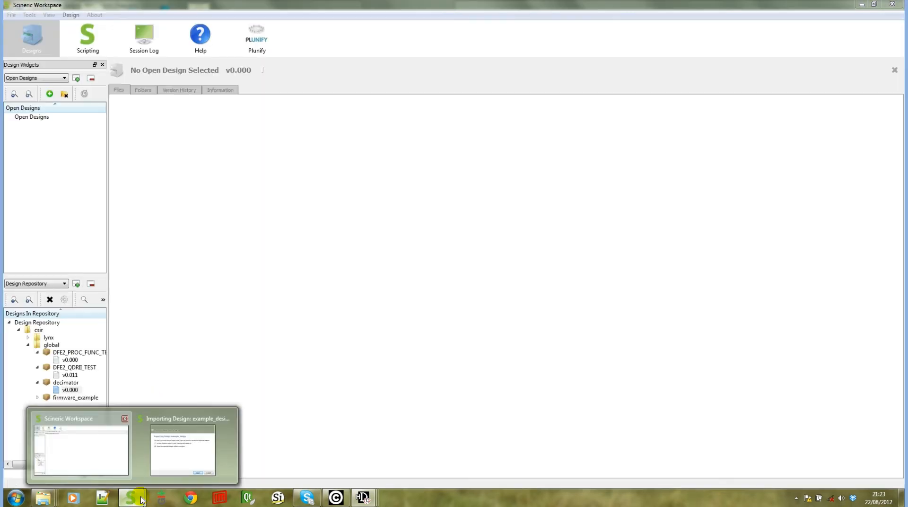
pyautogui.click(128, 459)
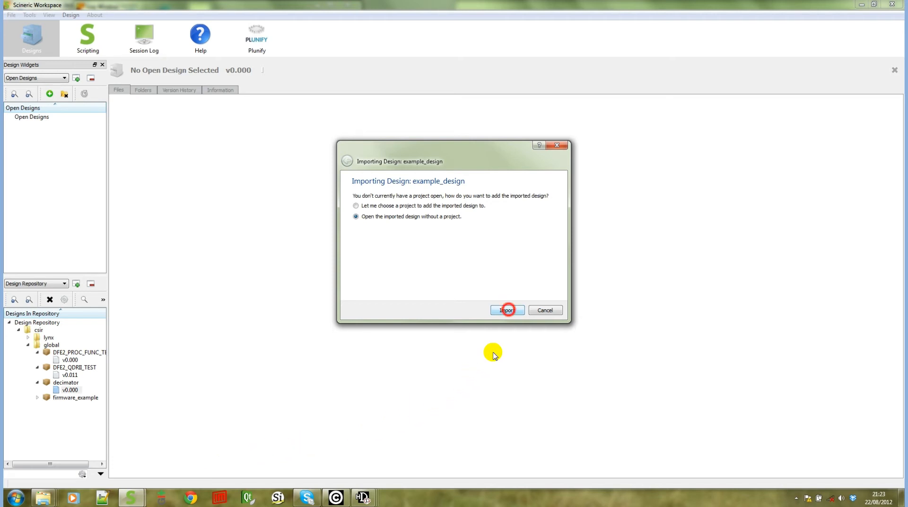
pyautogui.click(506, 310)
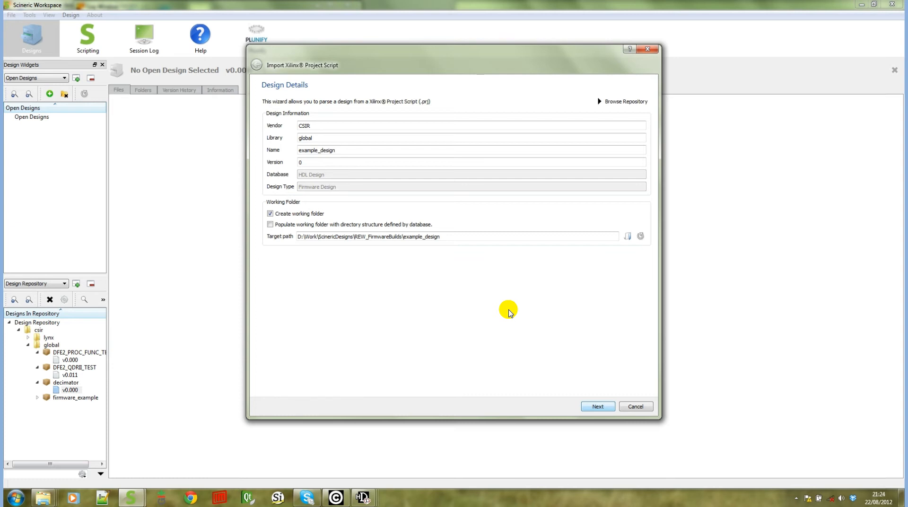
pyautogui.click(598, 406)
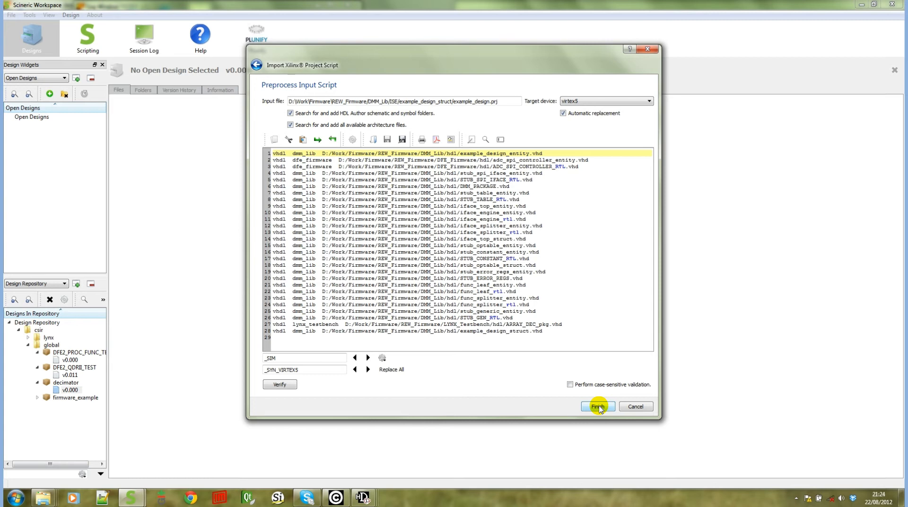
pyautogui.click(598, 407)
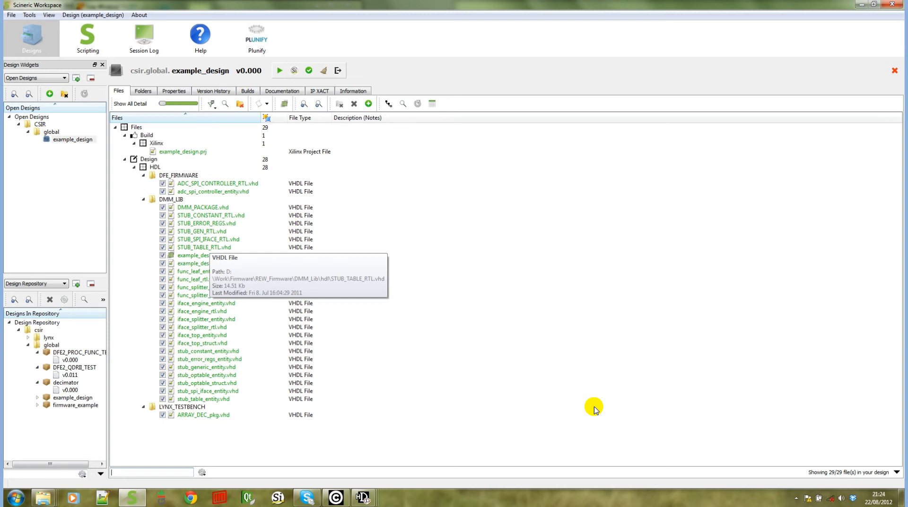
# - Step example_design to version 0.001 with the brief description "This is a first version."
pyautogui.click(192, 233)
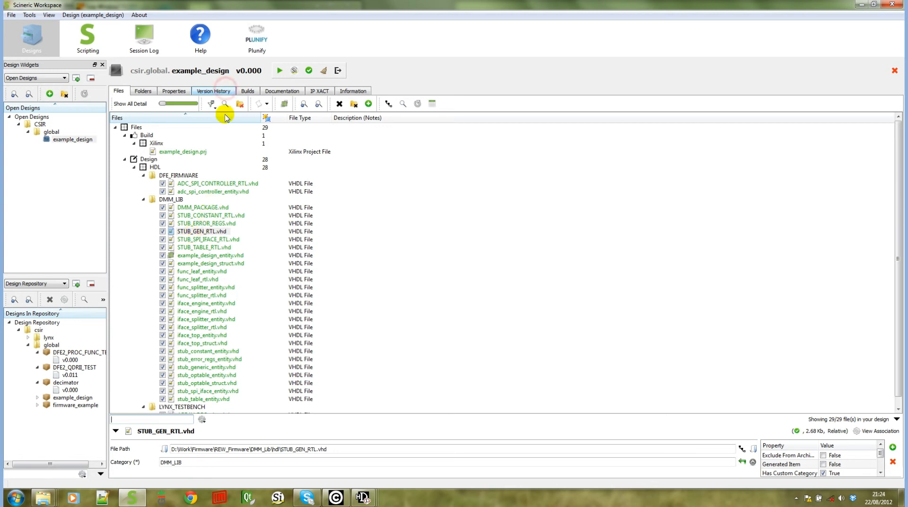
pyautogui.click(226, 91)
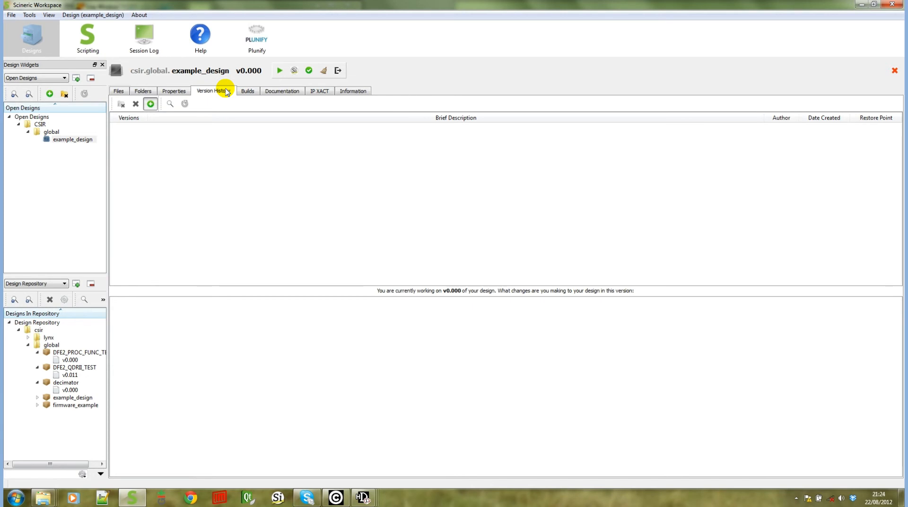
pyautogui.click(150, 104)
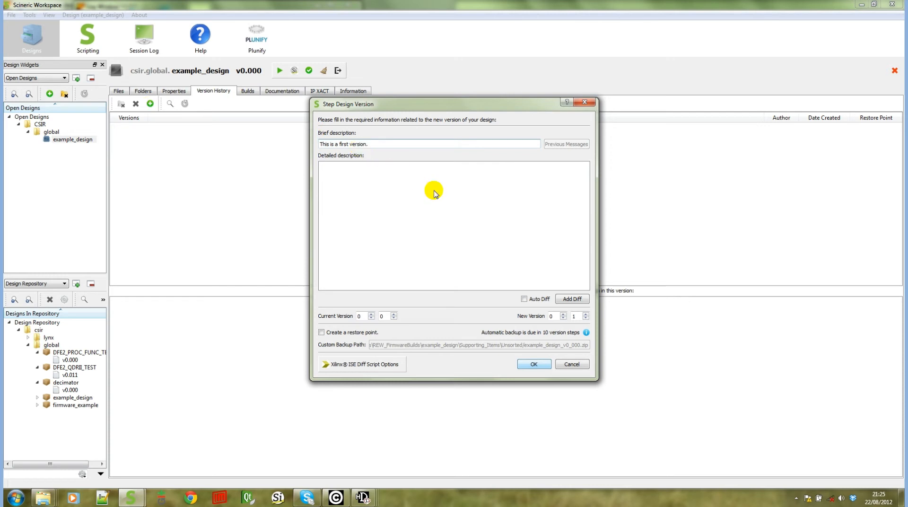
pyautogui.click(534, 363)
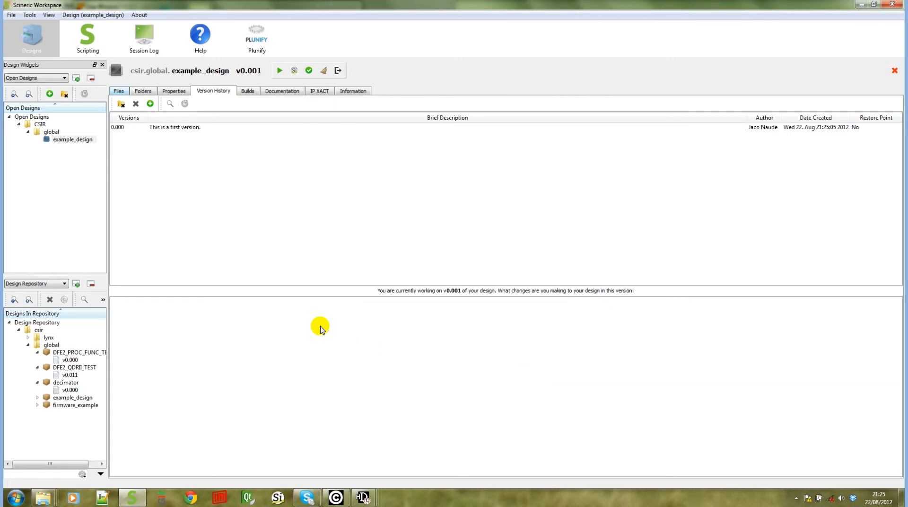
# - Remove the six files from iface_engine_entity.vhd through iface_top_struct.vhd from this design only
pyautogui.click(120, 92)
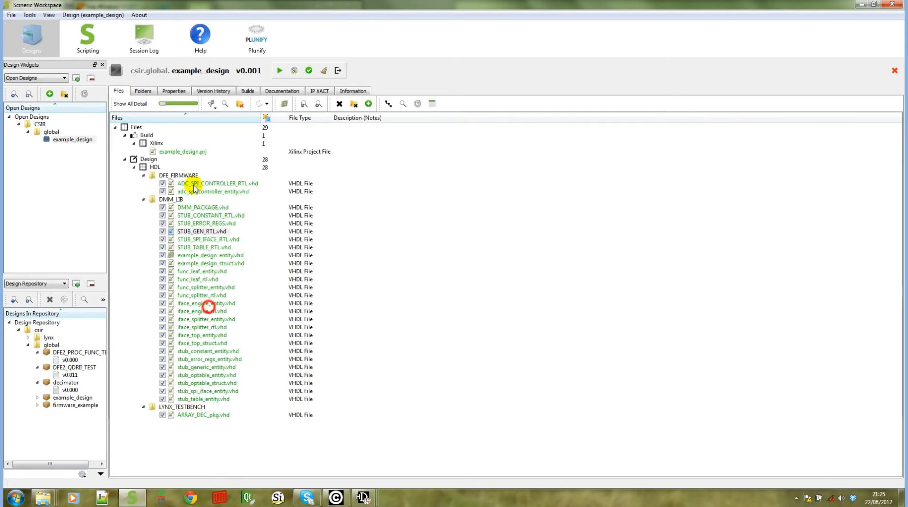
pyautogui.click(208, 305)
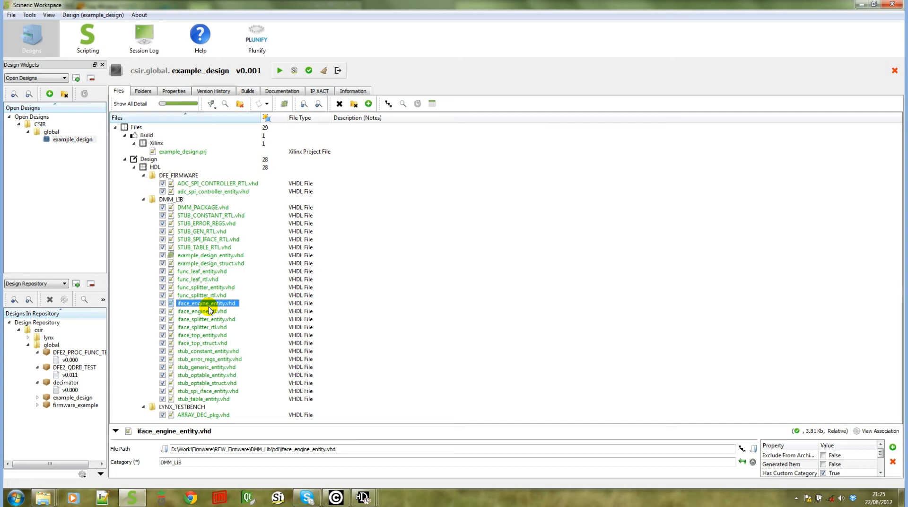
pyautogui.keyDown('shift'); pyautogui.click(217, 343); pyautogui.keyUp('shift')
pyautogui.press('Delete')
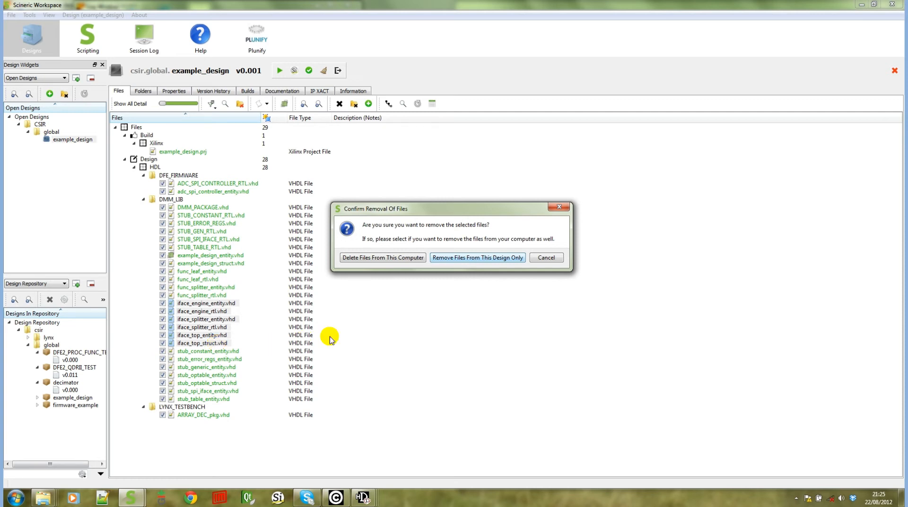
pyautogui.click(497, 258)
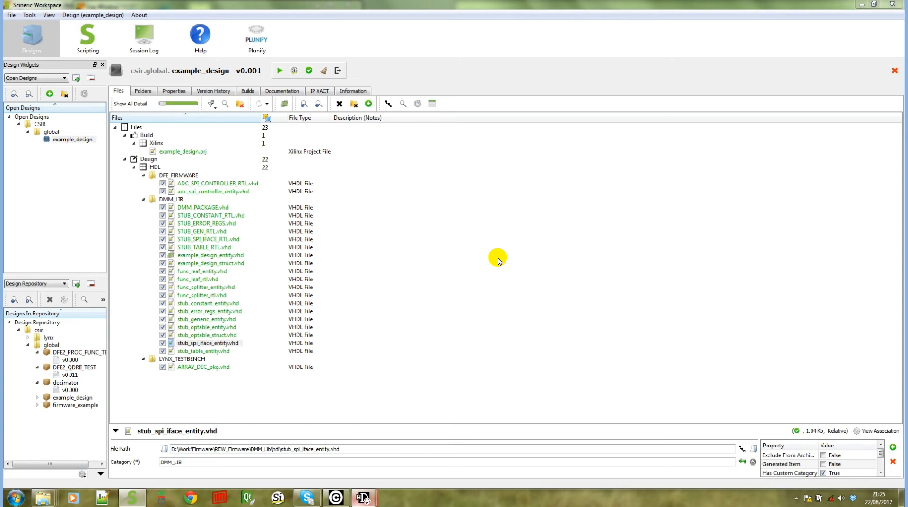
# - Return to the example_design block diagram, run Scineric Workspace v2.0.0 on it again and start importing the design without a project
pyautogui.click(360, 499)
pyautogui.click(374, 463)
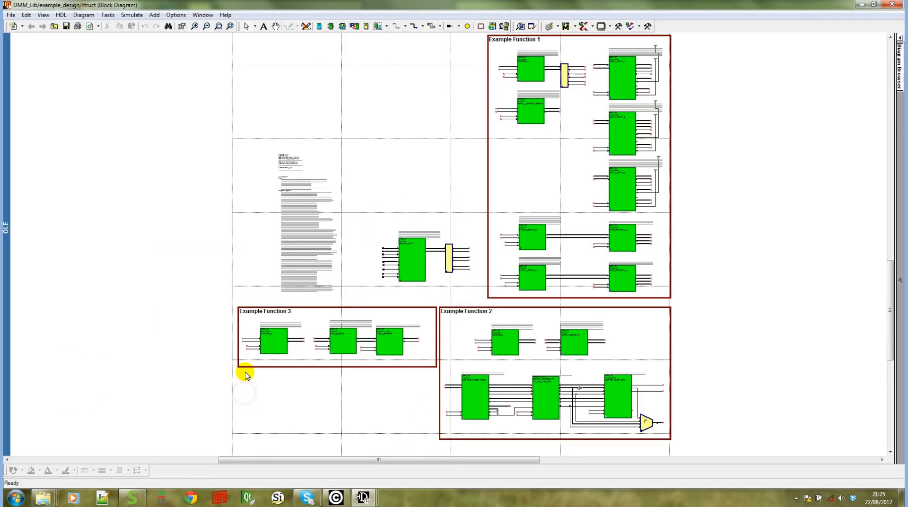
pyautogui.click(230, 390)
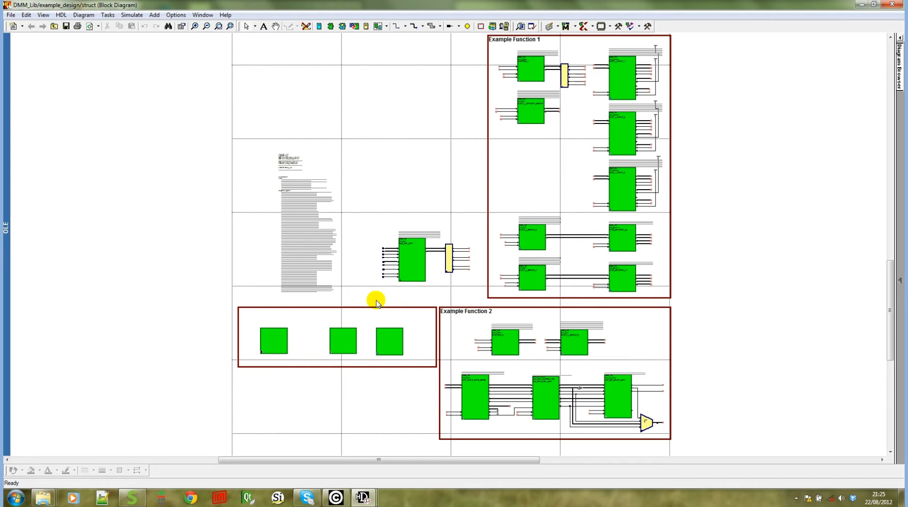
pyautogui.click(417, 155)
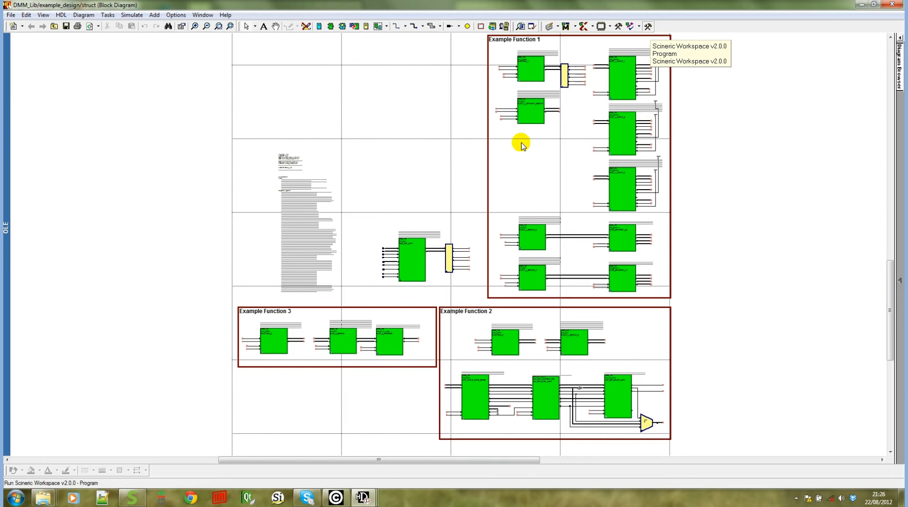
pyautogui.click(648, 26)
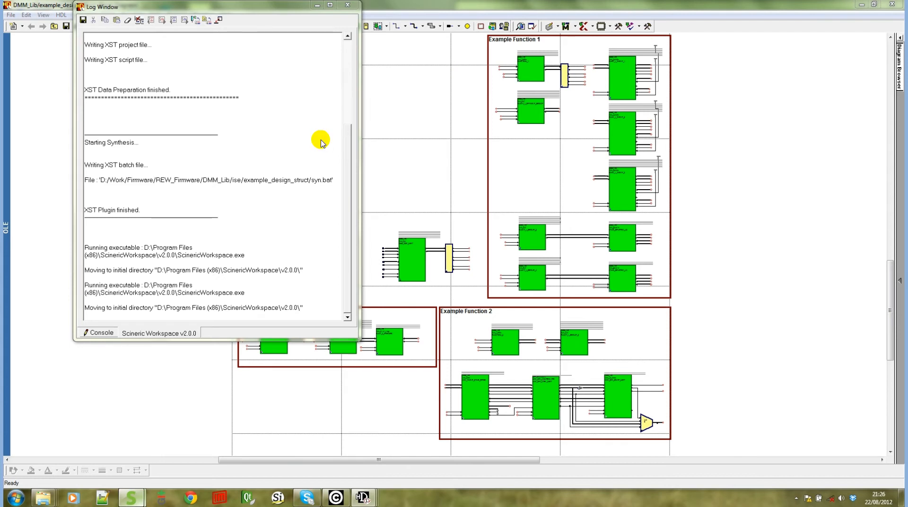
pyautogui.moveTo(142, 498)
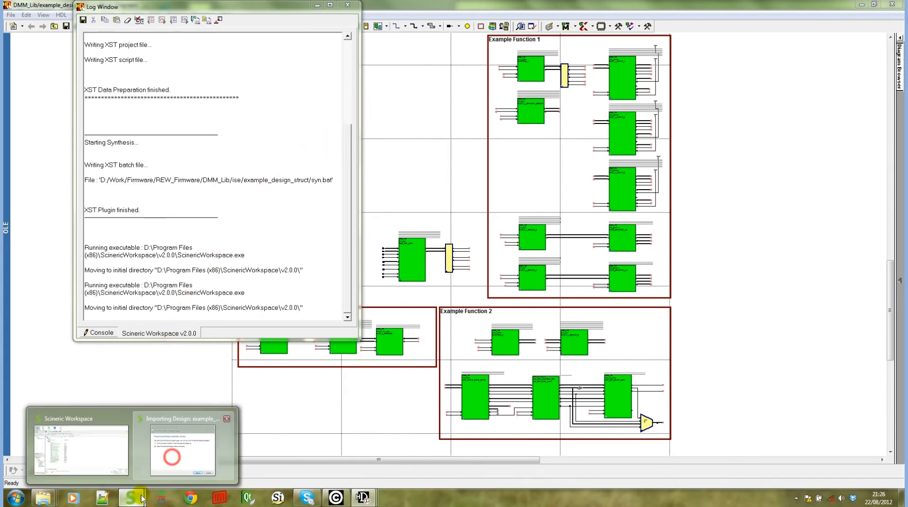
pyautogui.click(172, 457)
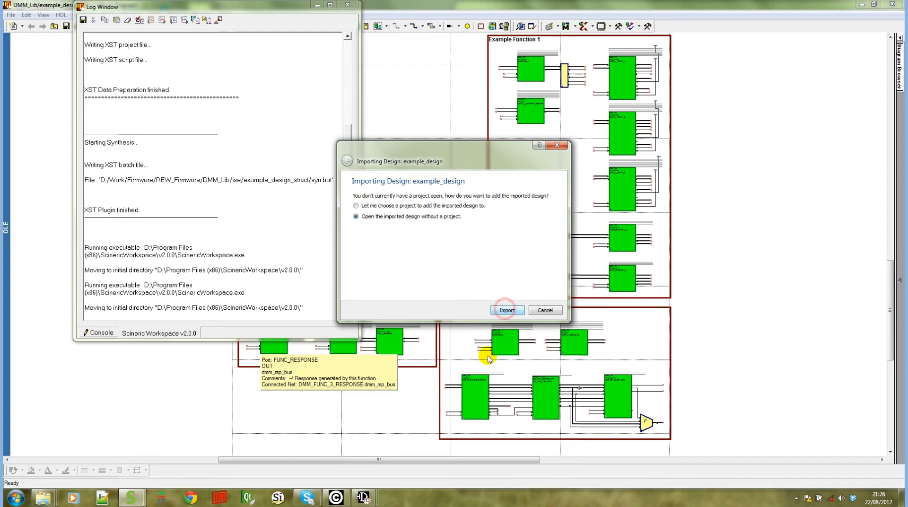
pyautogui.click(506, 311)
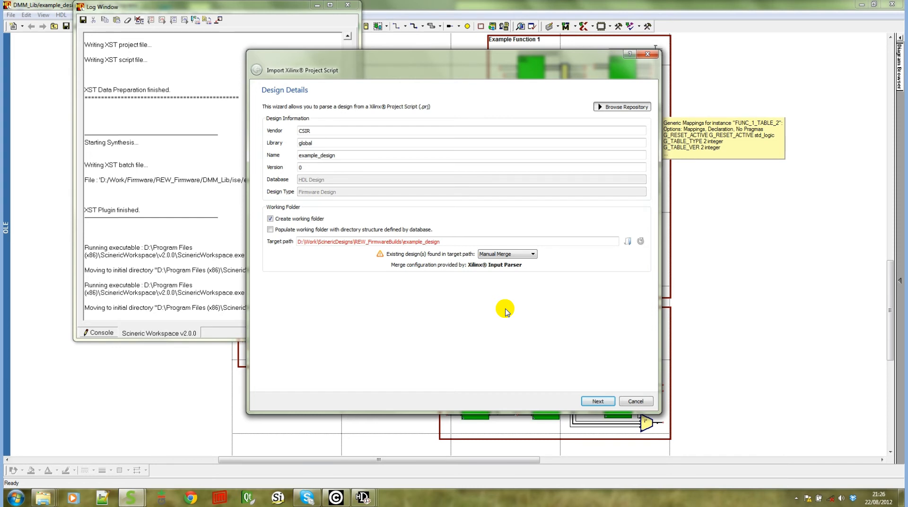
# - Choose the repository's existing example_design v0.001 as the import target with Manual Merge, and proceed to preprocessing the input script
pyautogui.click(649, 107)
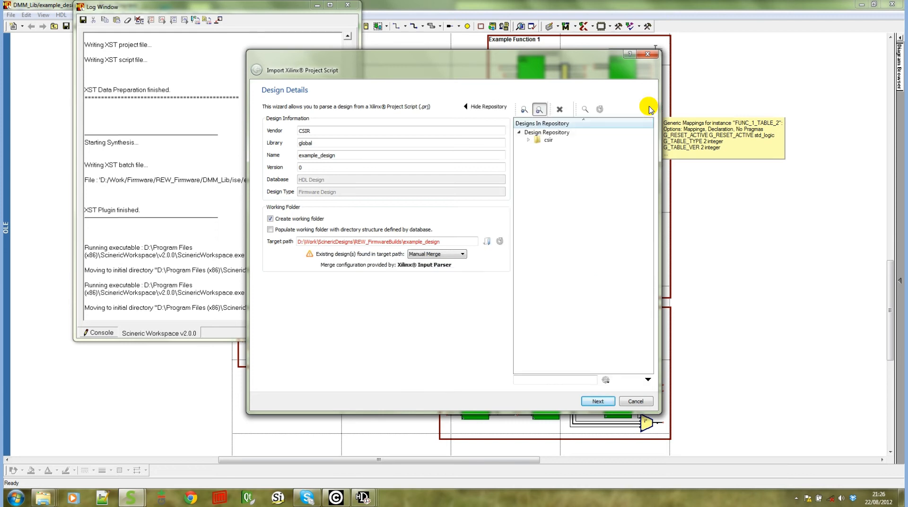
pyautogui.click(539, 109)
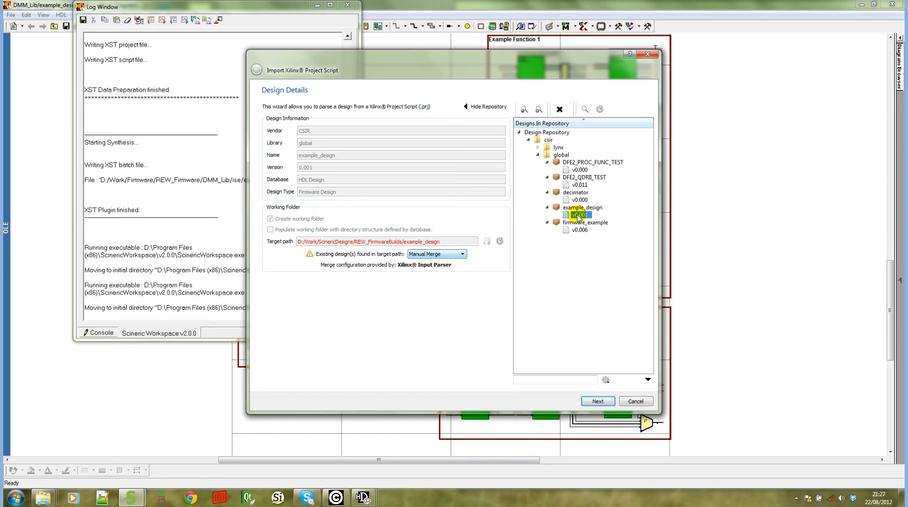
pyautogui.click(447, 255)
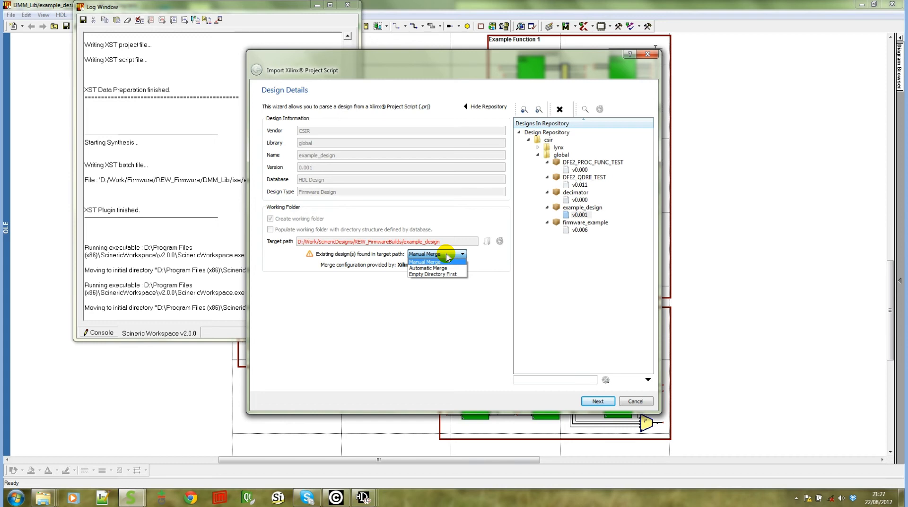
pyautogui.click(439, 262)
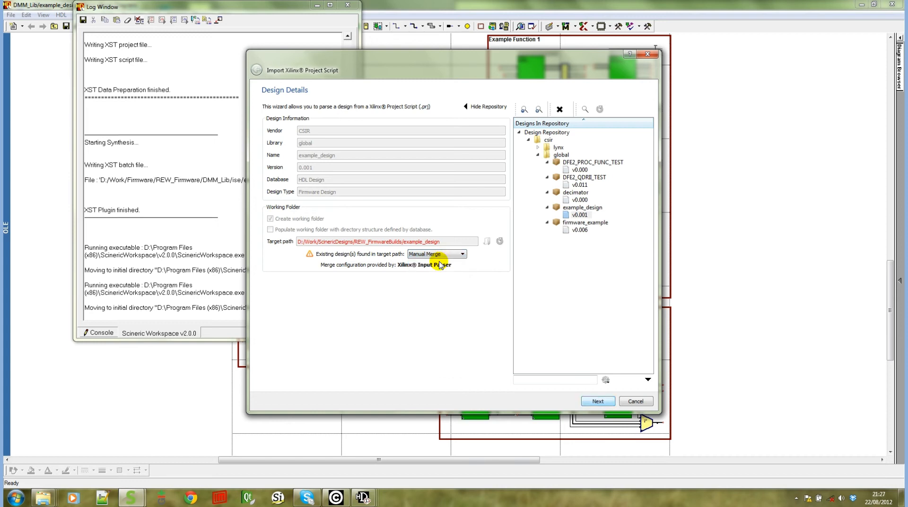
pyautogui.click(598, 402)
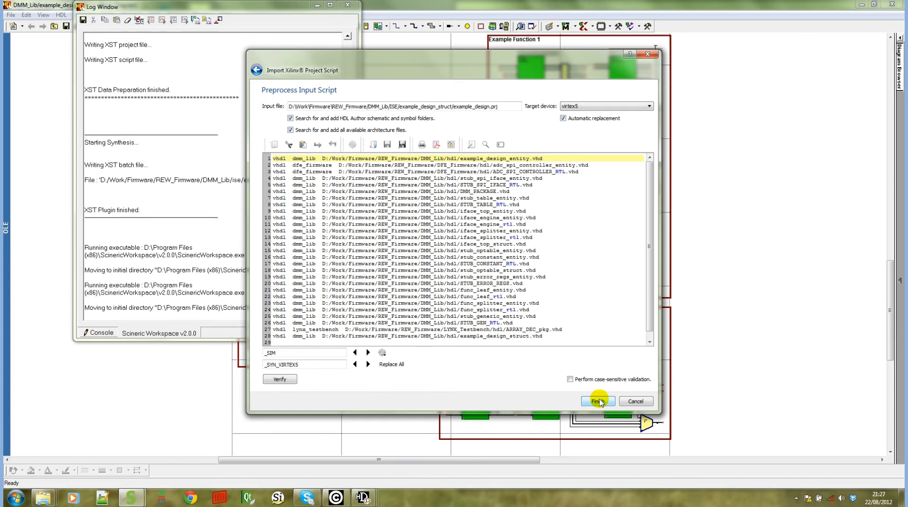
# - Finish preprocessing the input script and bring the Scineric Workspace main window up behind the design merge configuration
pyautogui.click(598, 401)
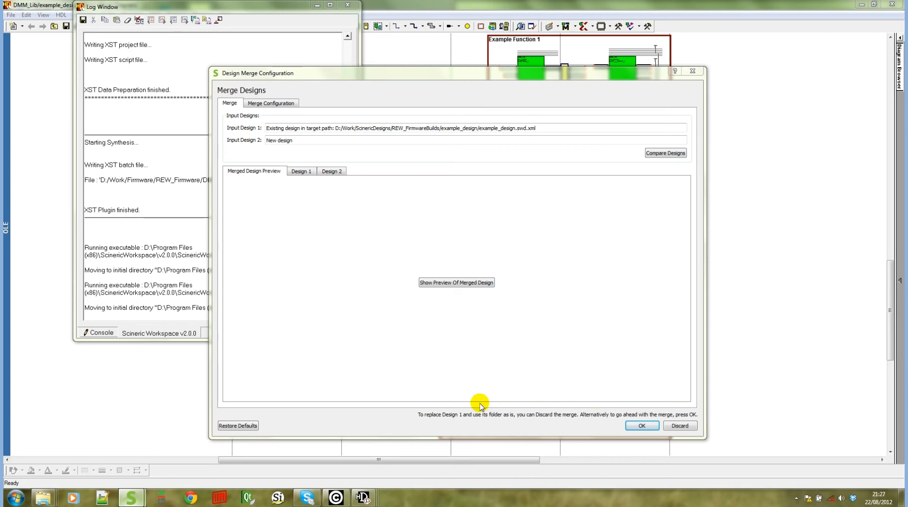
pyautogui.moveTo(131, 503)
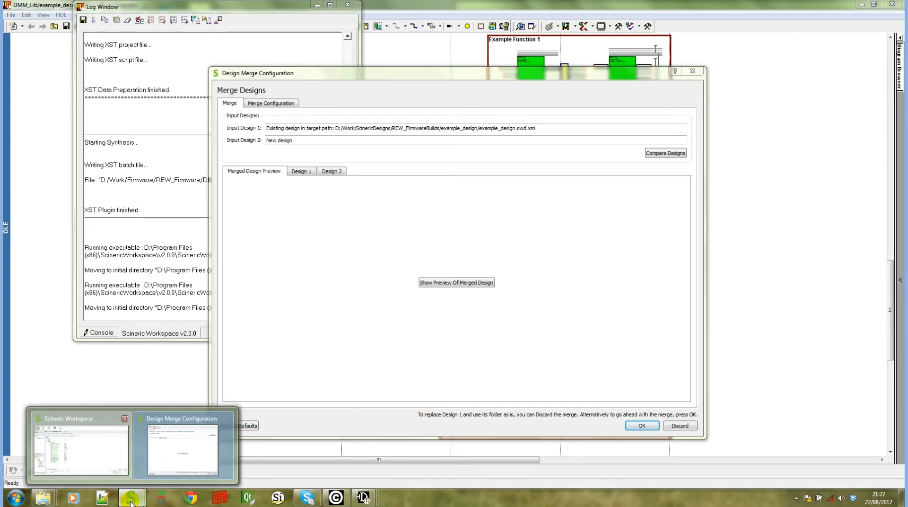
pyautogui.click(105, 439)
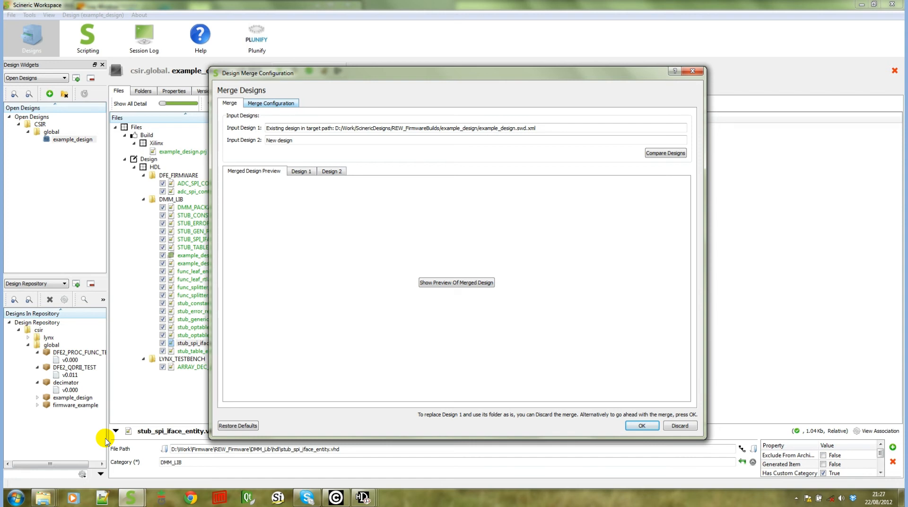
# - Examine the recommended merge configuration, especially the nodes to be merged and the HDL node staying as in Design 2
pyautogui.click(273, 103)
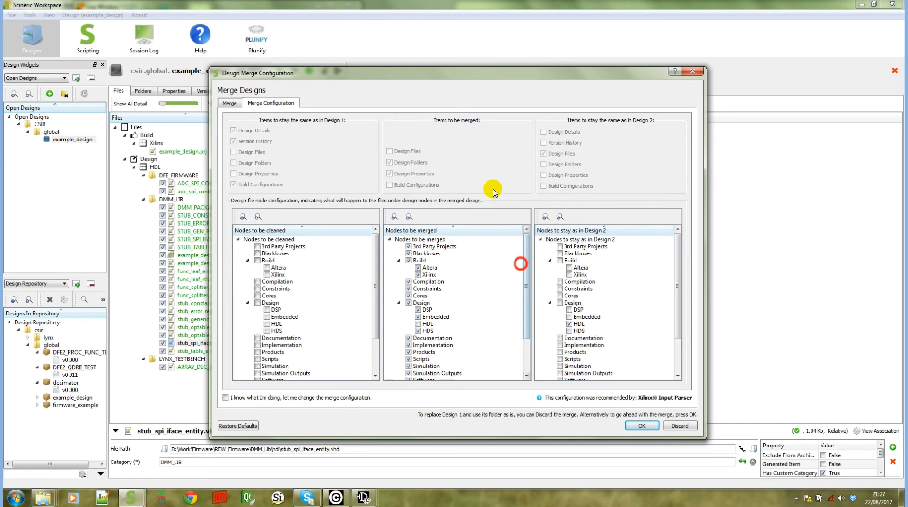
pyautogui.click(521, 266)
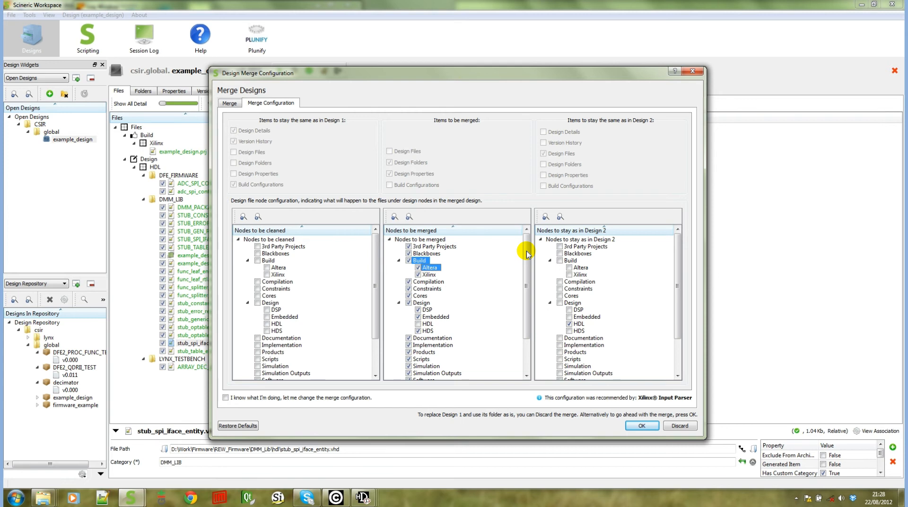
pyautogui.click(579, 324)
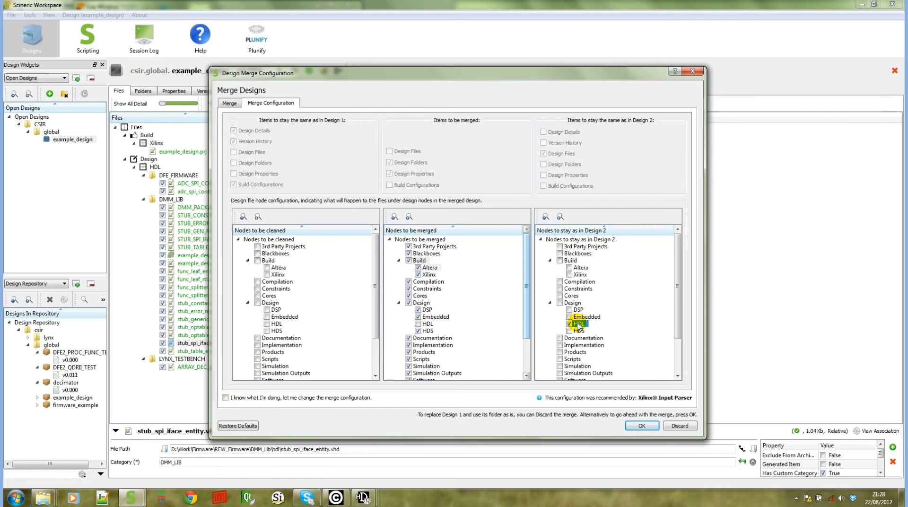
pyautogui.click(526, 284)
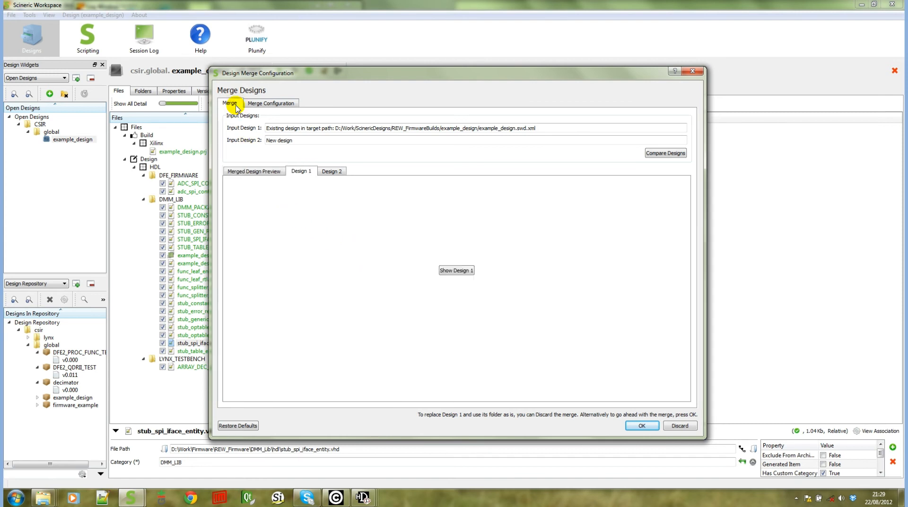
# - Show Design 1 and Design 2 with their file trees fully expanded and compare the files they contain
pyautogui.click(471, 272)
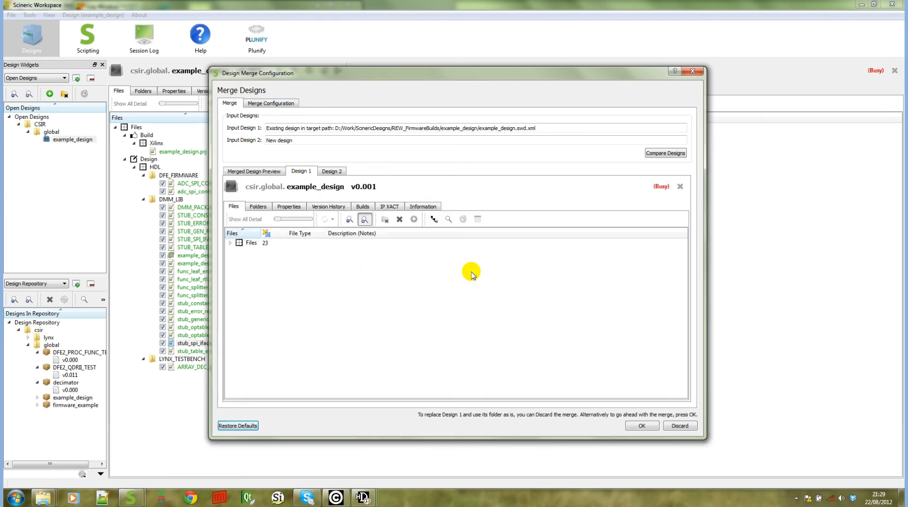
pyautogui.click(364, 220)
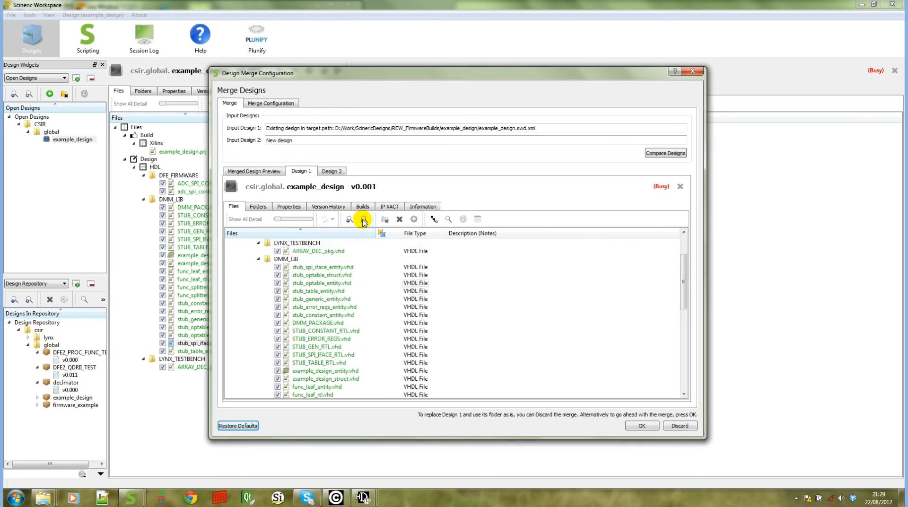
pyautogui.click(332, 171)
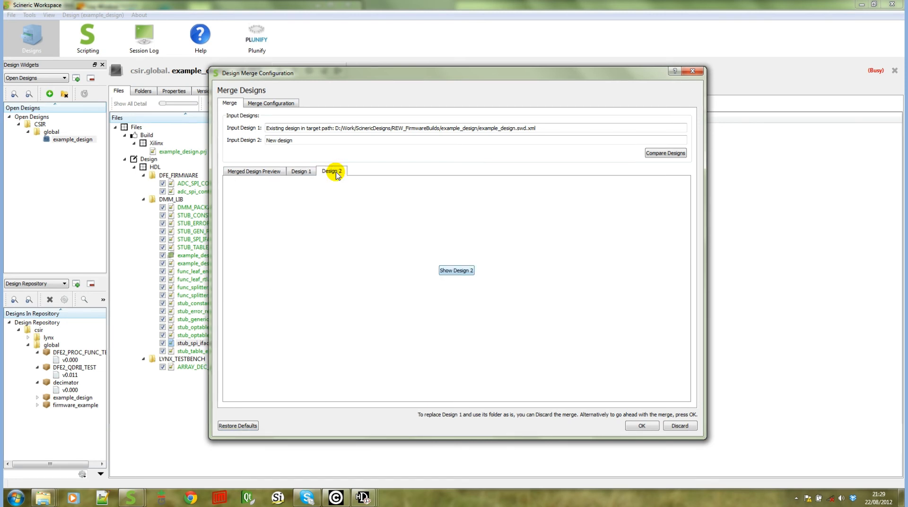
pyautogui.click(447, 270)
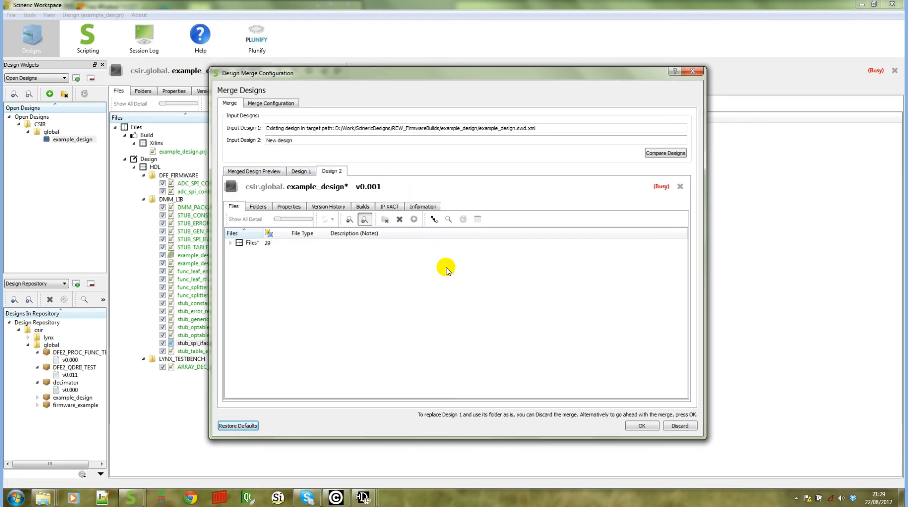
pyautogui.click(363, 220)
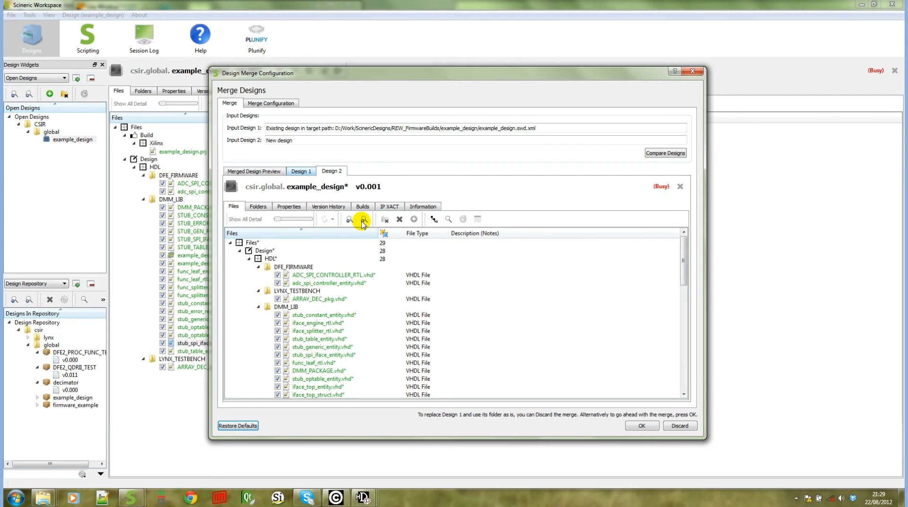
pyautogui.click(303, 171)
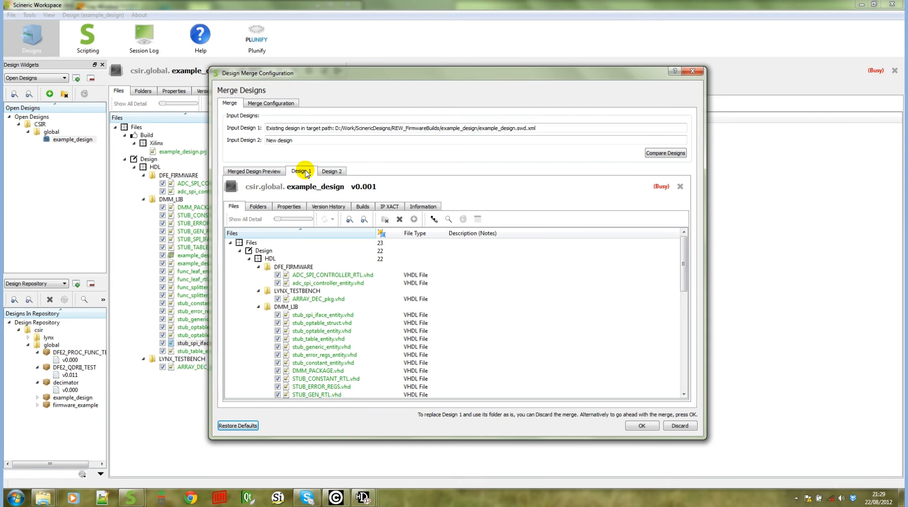
pyautogui.click(335, 172)
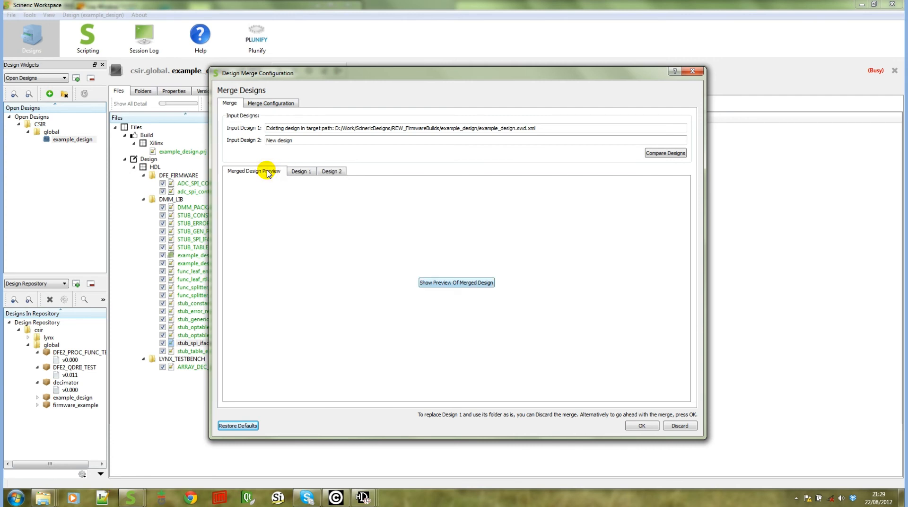
# - Generate the merged design preview, check its expanded file tree, and accept the merge
pyautogui.click(431, 283)
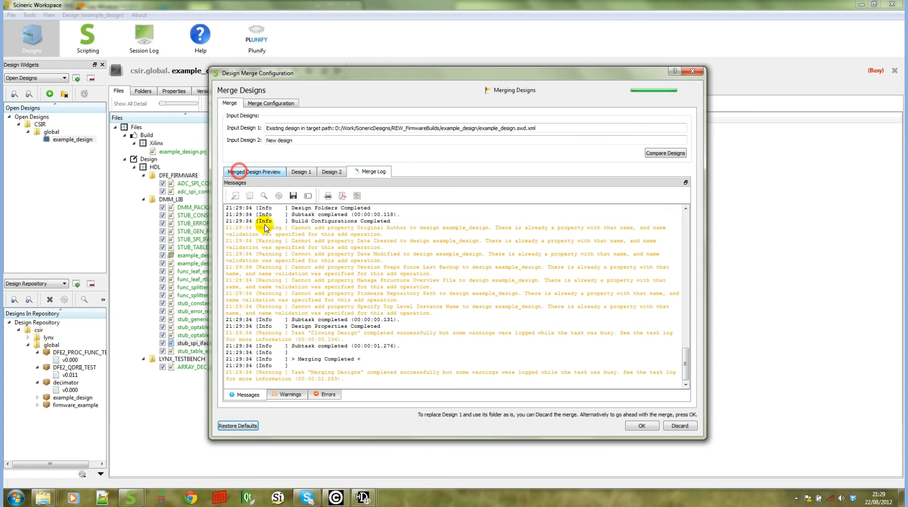
pyautogui.click(240, 174)
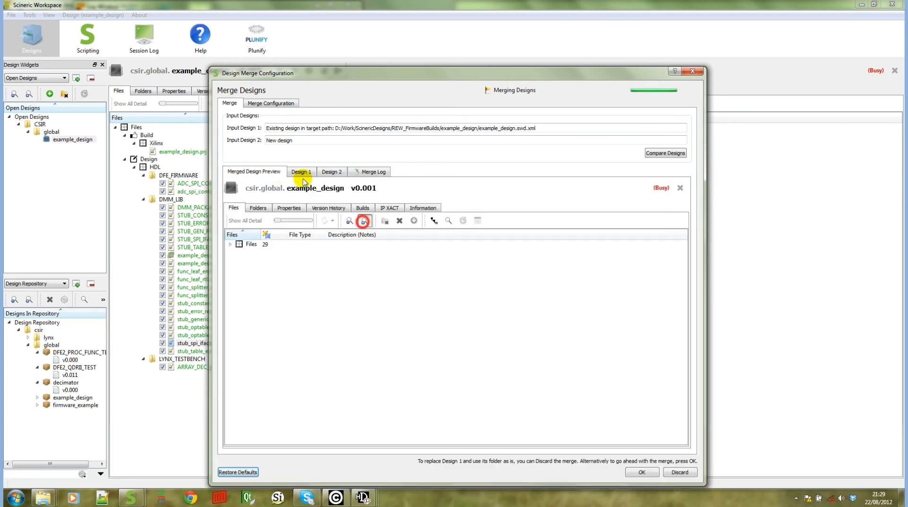
pyautogui.click(364, 221)
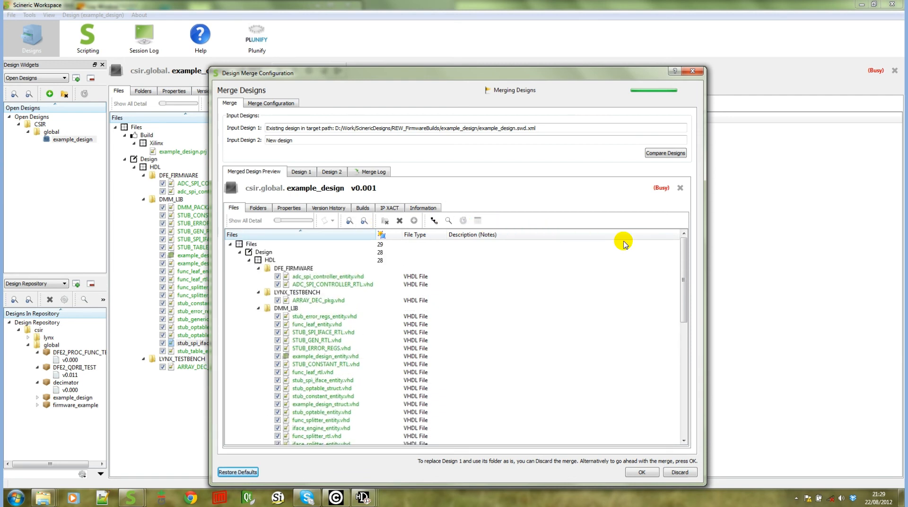
pyautogui.moveTo(684, 268); pyautogui.dragTo(685, 382)
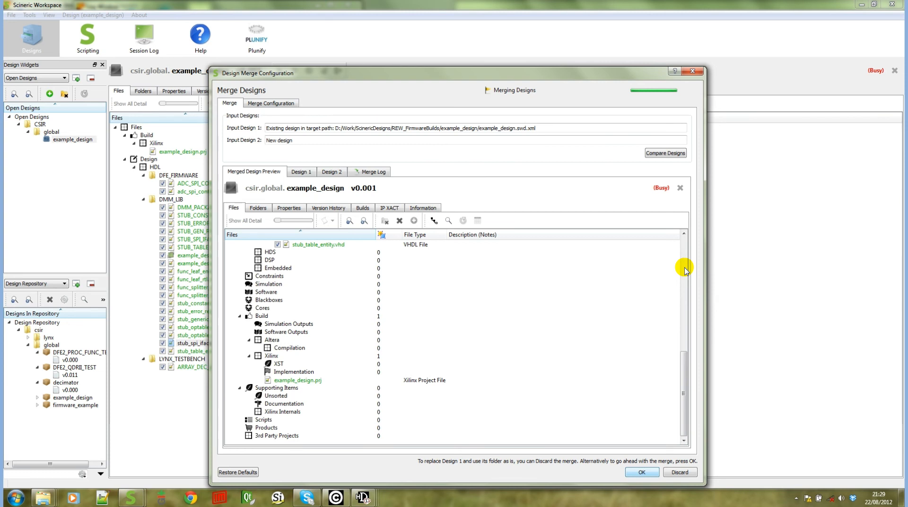
pyautogui.click(642, 473)
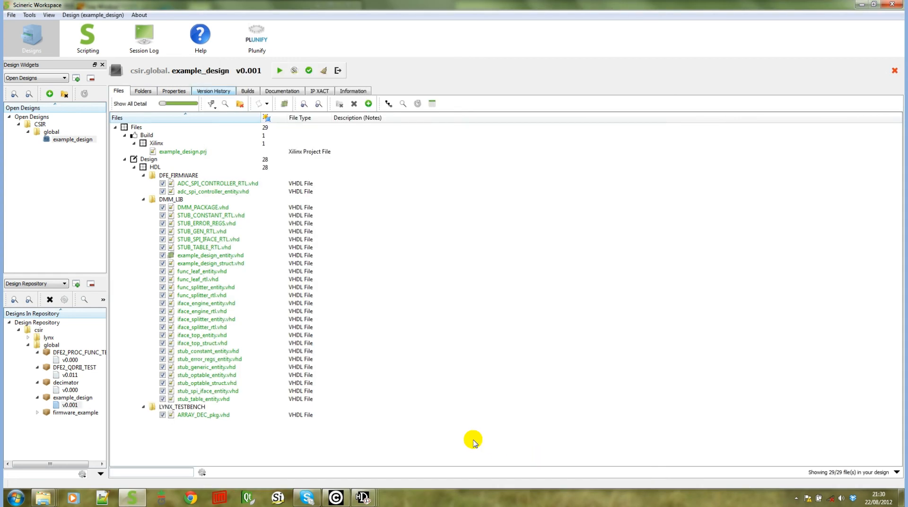
# - Step example_design to version 0.002 with an added diff and the brief description "First merge from HDL Author"
pyautogui.click(211, 93)
pyautogui.click(150, 103)
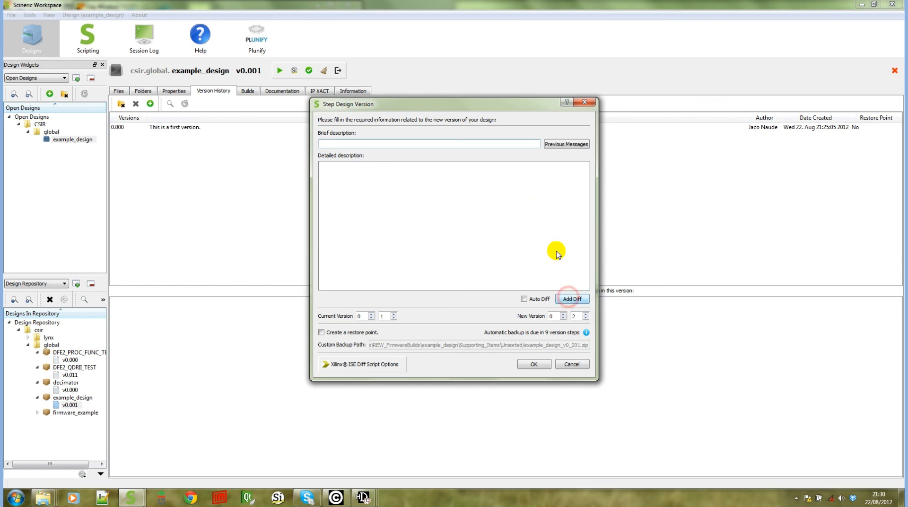
pyautogui.click(570, 298)
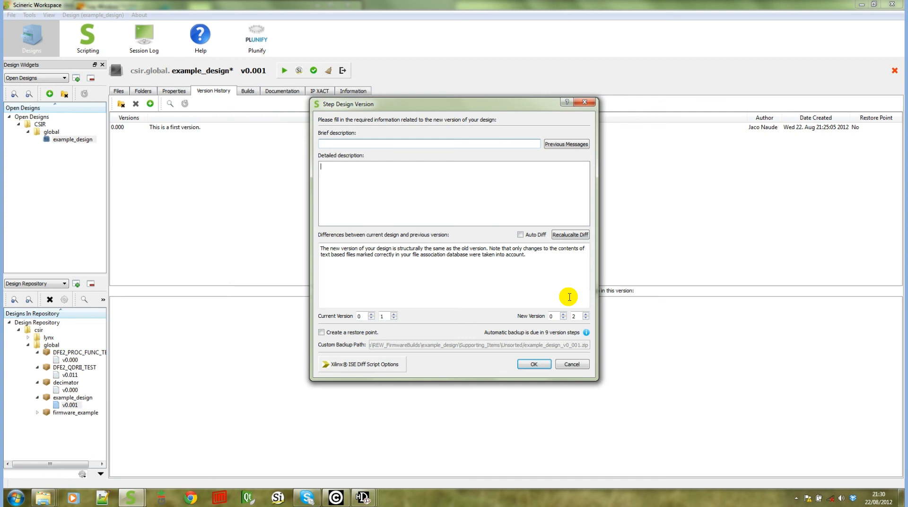
pyautogui.write('First merge from HDL Author')
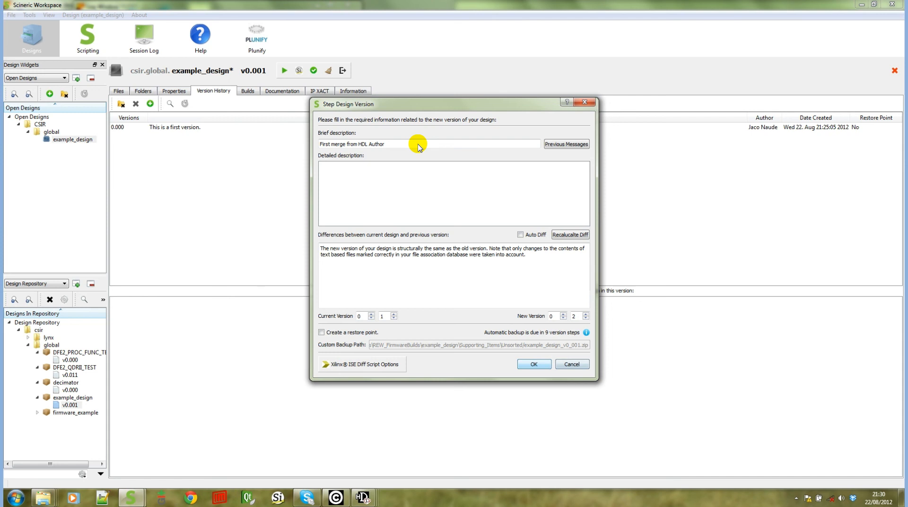
pyautogui.click(534, 364)
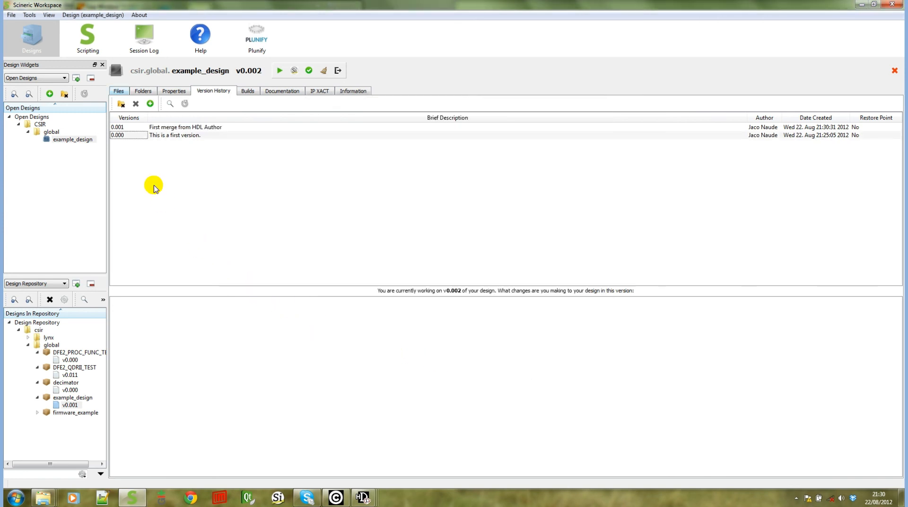
# - Return to the design's file tree and open the working folder of the top-level Files node
pyautogui.click(119, 91)
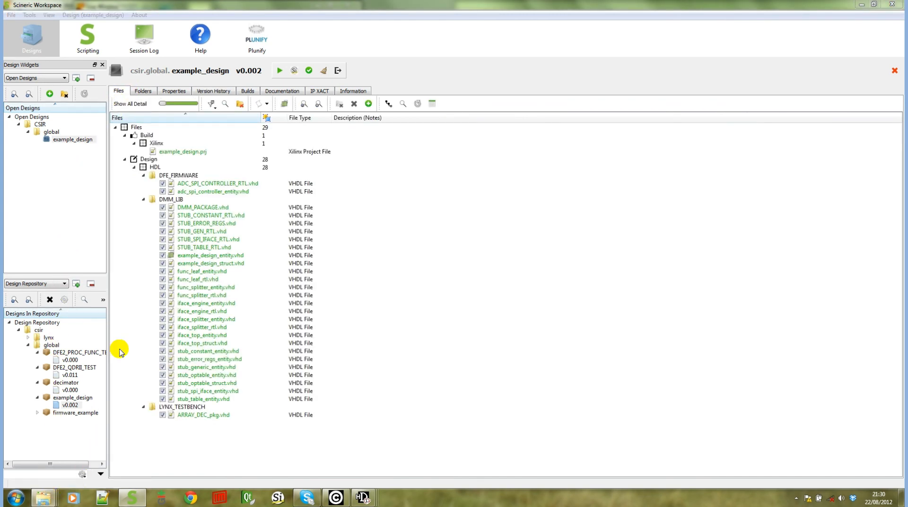
pyautogui.click(137, 128)
pyautogui.rightClick(136, 128)
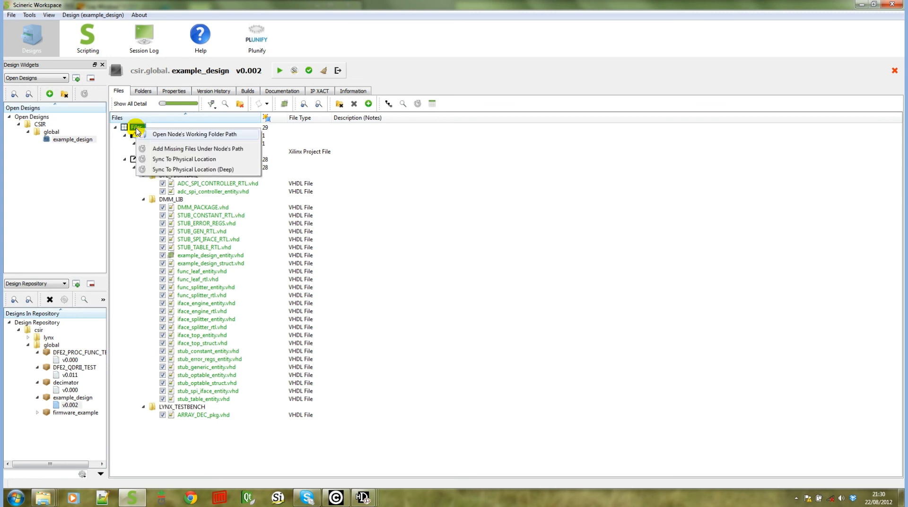
pyautogui.click(165, 135)
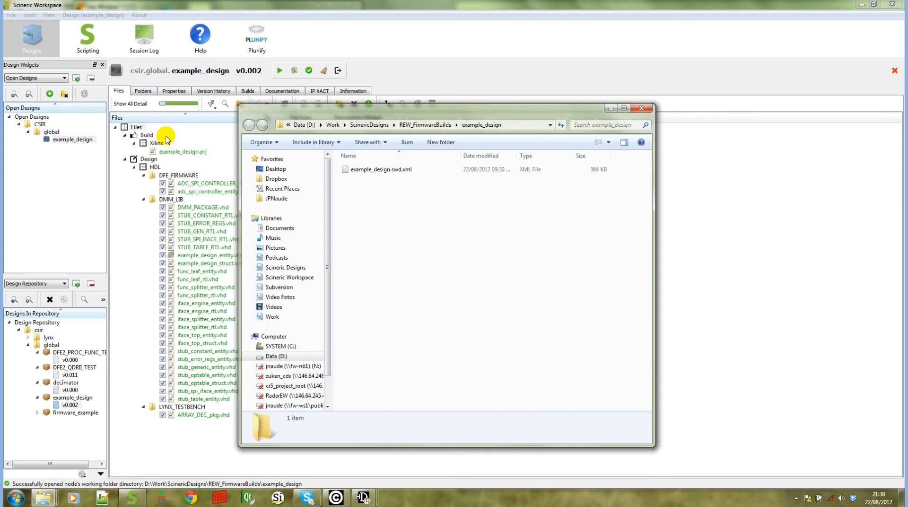
# - Create a new OpenDocument Presentation, Text and Spreadsheet file in the example_design folder, keeping their default names, and close the folder
pyautogui.rightClick(429, 267)
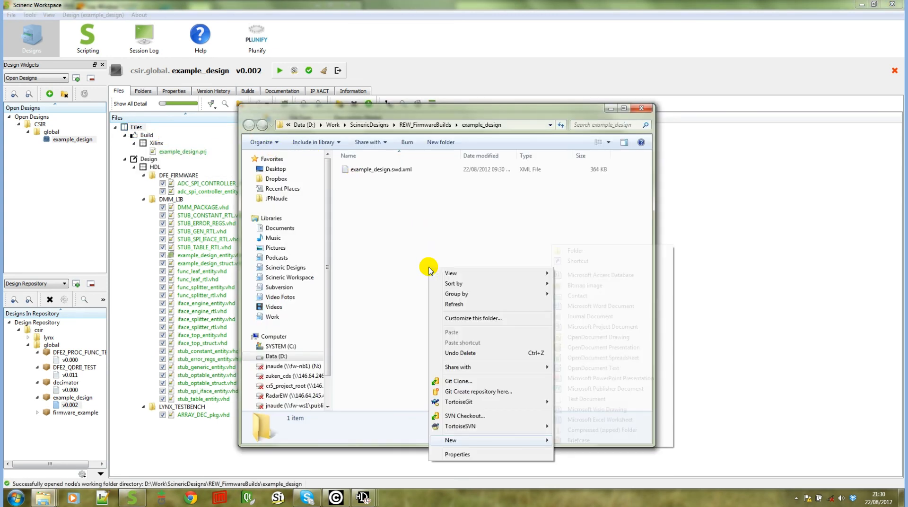
pyautogui.click(470, 441)
pyautogui.click(563, 347)
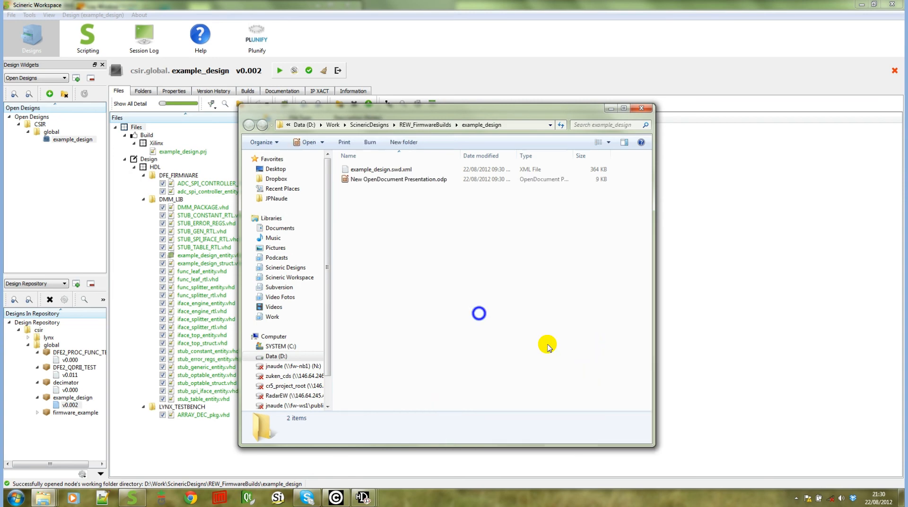
pyautogui.rightClick(480, 313)
pyautogui.click(518, 294)
pyautogui.click(669, 413)
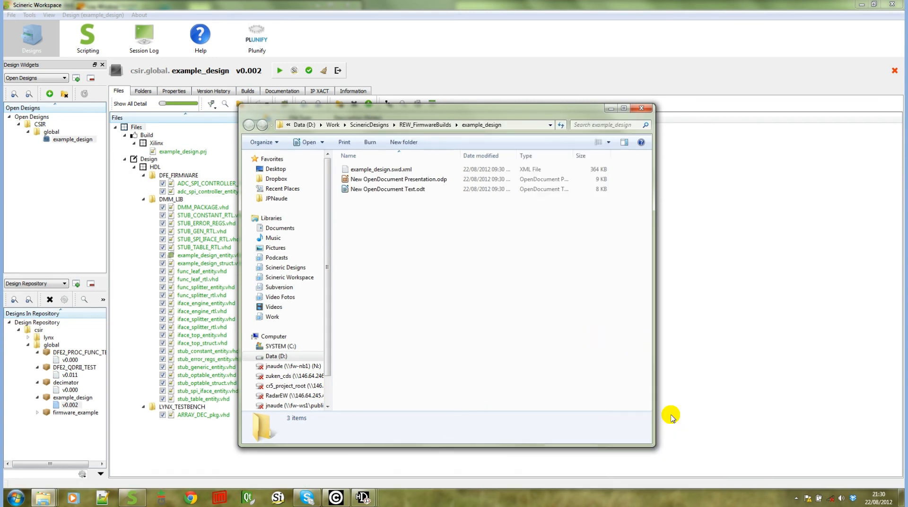
pyautogui.rightClick(461, 286)
pyautogui.click(528, 449)
pyautogui.click(574, 368)
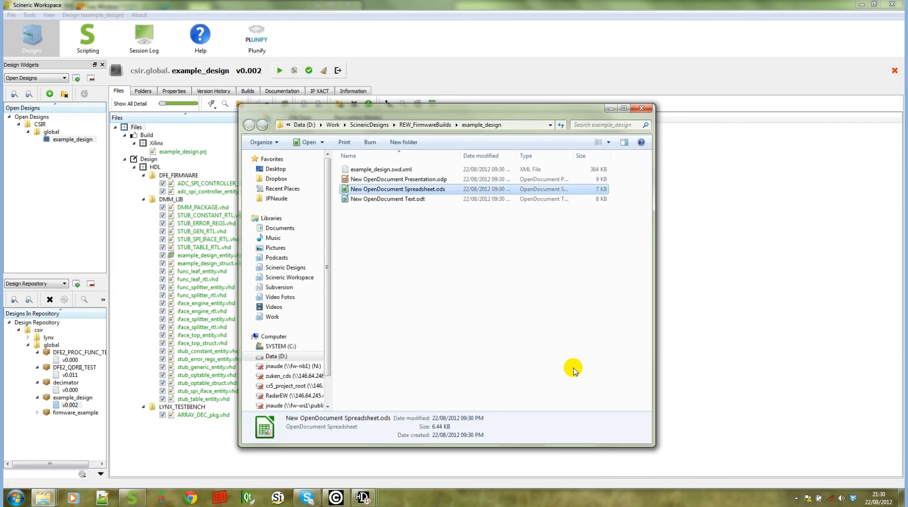
pyautogui.hotkey('alt', 'F4')
# - Deep-sync the top-level Files node to its physical location and accept adding the missing file references
pyautogui.rightClick(134, 127)
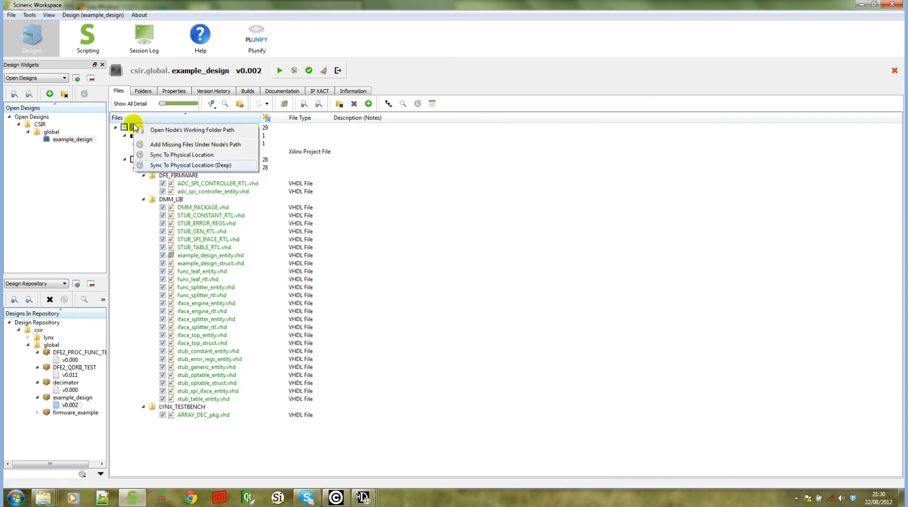
pyautogui.click(154, 166)
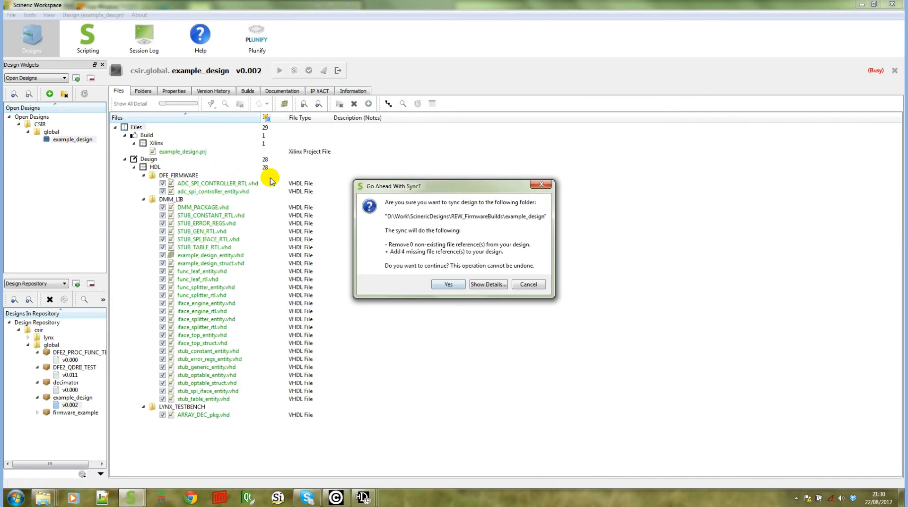
pyautogui.click(448, 284)
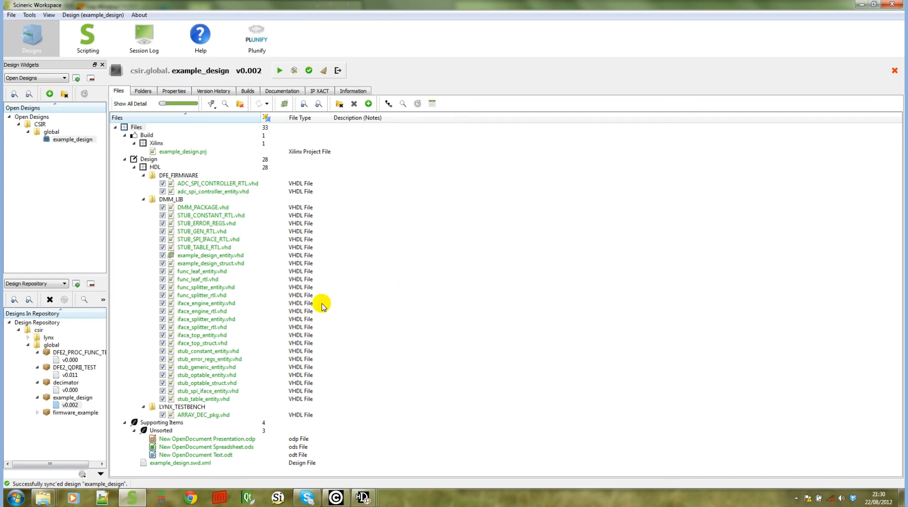
# - Remove all the VHDL files in the DMM_LIB category from the design only, without deleting them from the computer
pyautogui.click(202, 400)
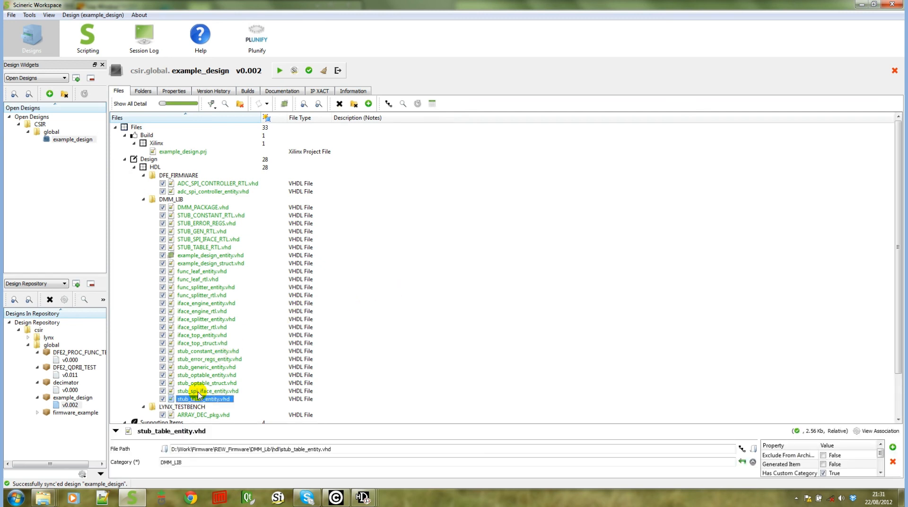
pyautogui.keyDown('shift'); pyautogui.click(193, 209); pyautogui.keyUp('shift')
pyautogui.press('Delete')
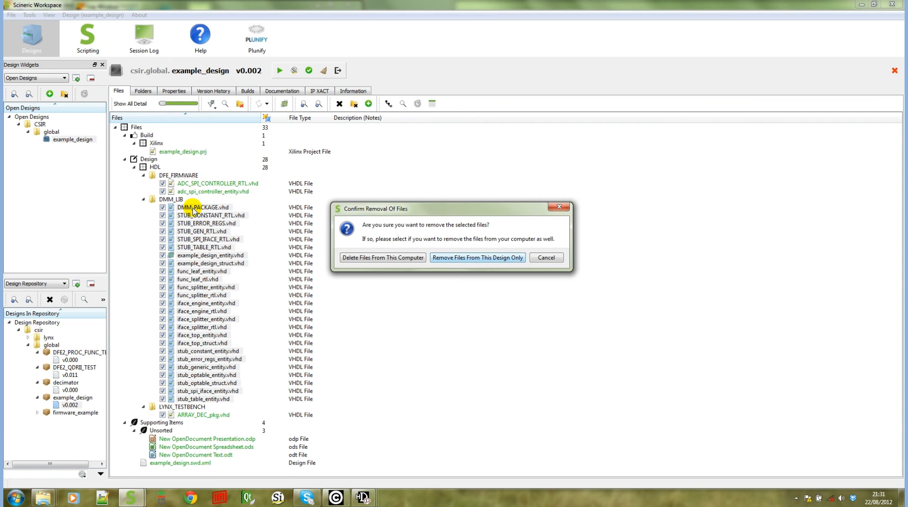
pyautogui.click(505, 259)
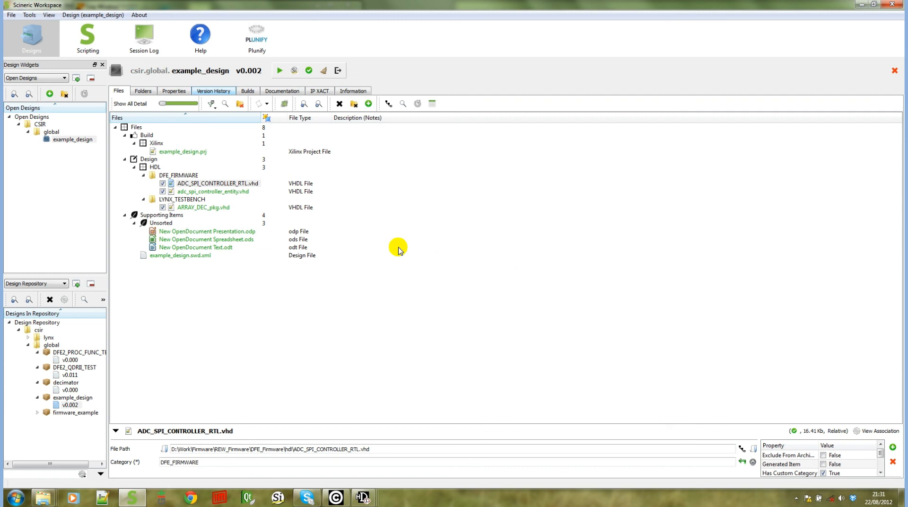
# - Preview the diff between the current design and its previous version in a new version step, cancel it and return to the file tree
pyautogui.click(230, 92)
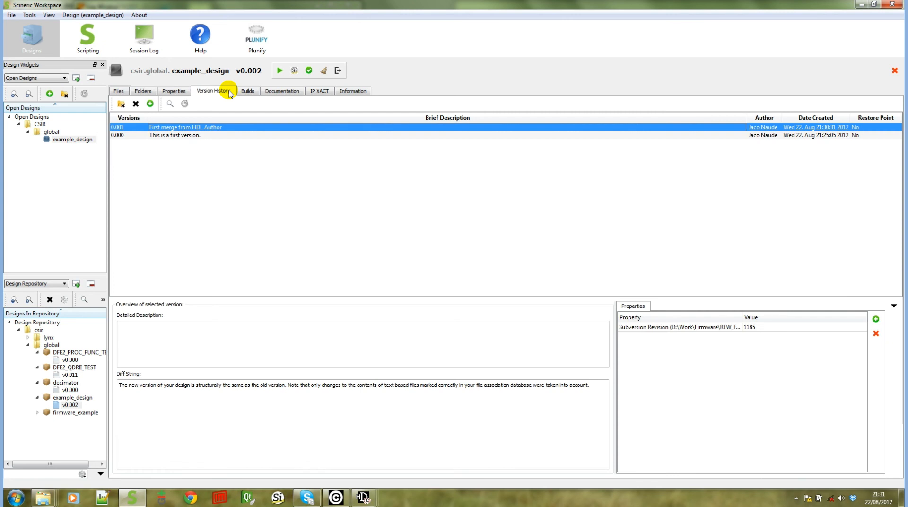
pyautogui.click(203, 127)
pyautogui.click(119, 91)
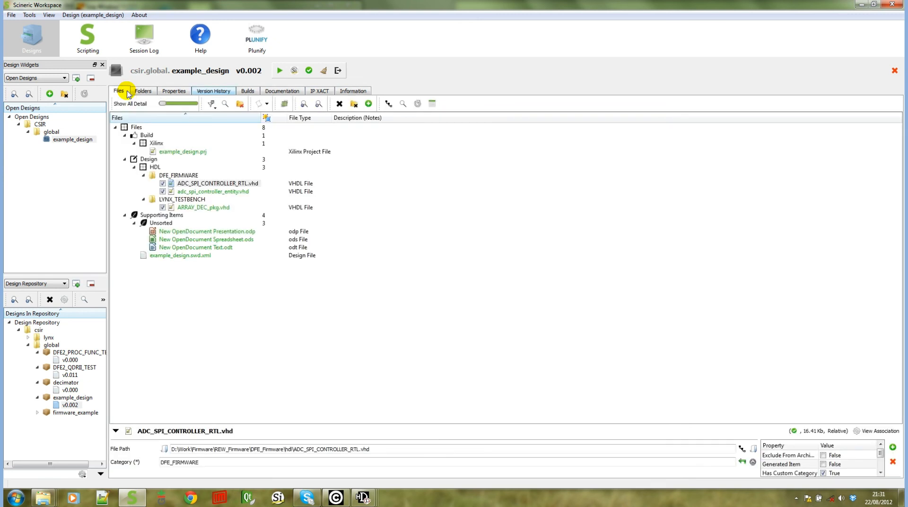
pyautogui.click(228, 91)
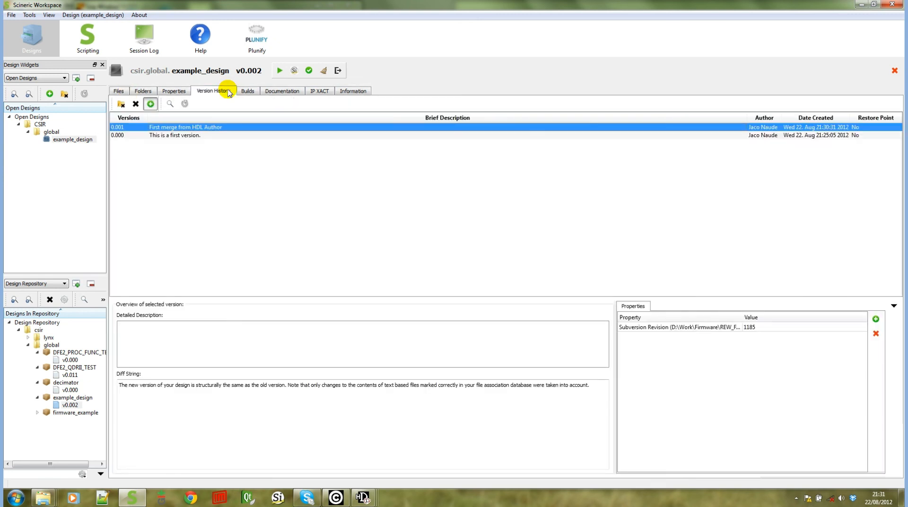
pyautogui.click(151, 104)
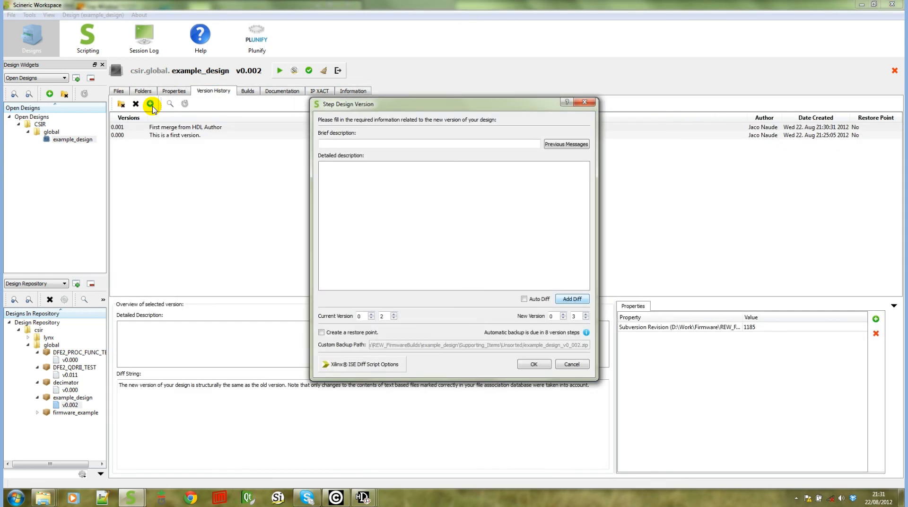
pyautogui.click(577, 298)
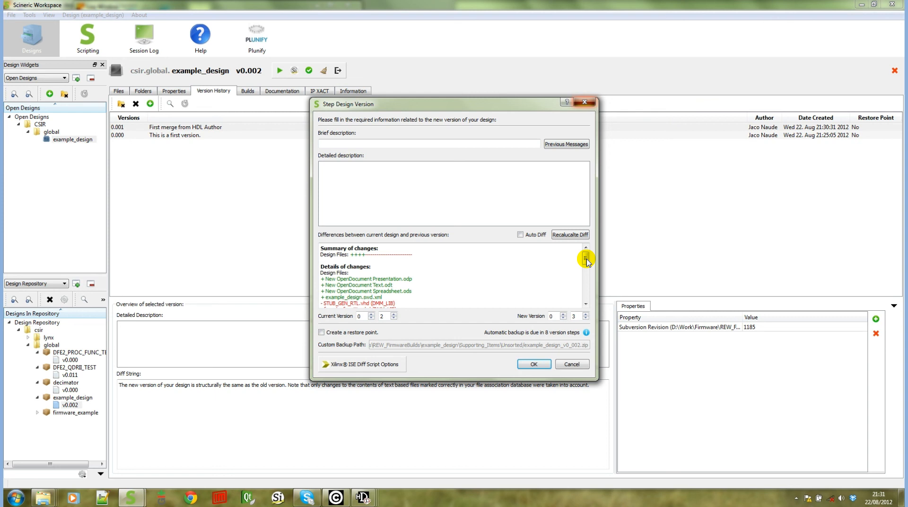
pyautogui.click(584, 101)
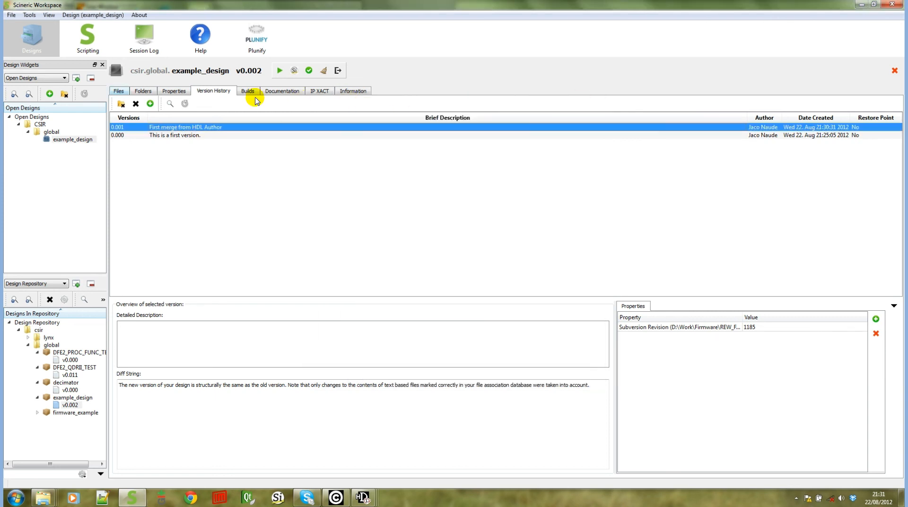
pyautogui.click(118, 91)
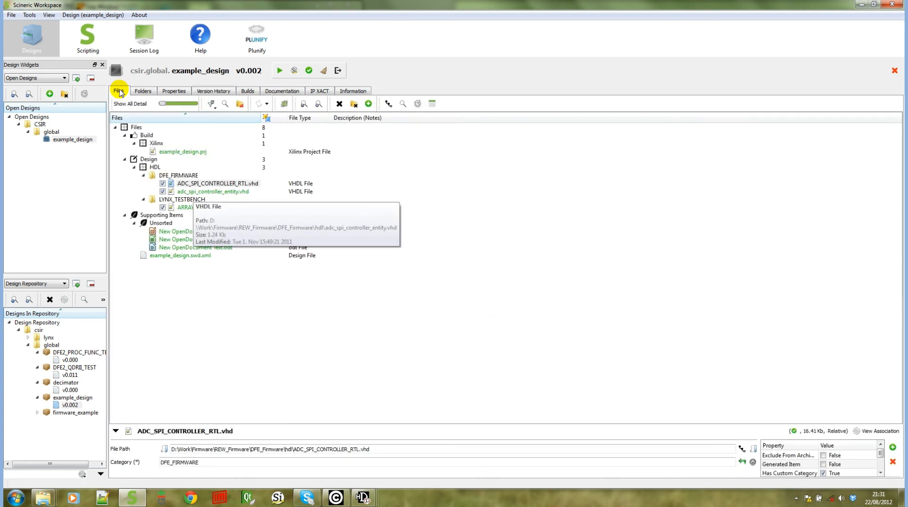